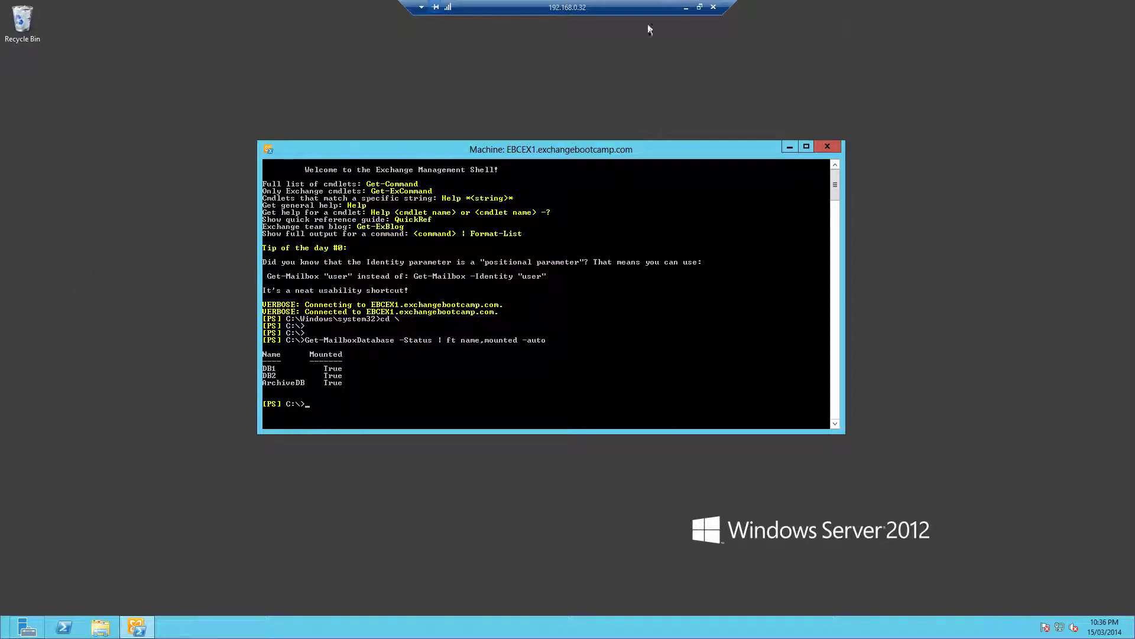
Leave the full-screen remote session and reset the Boot Camp Exchange Server virtual machine in Hyper-V Manager
{"action": "left_click", "coordinate": [700, 8]}
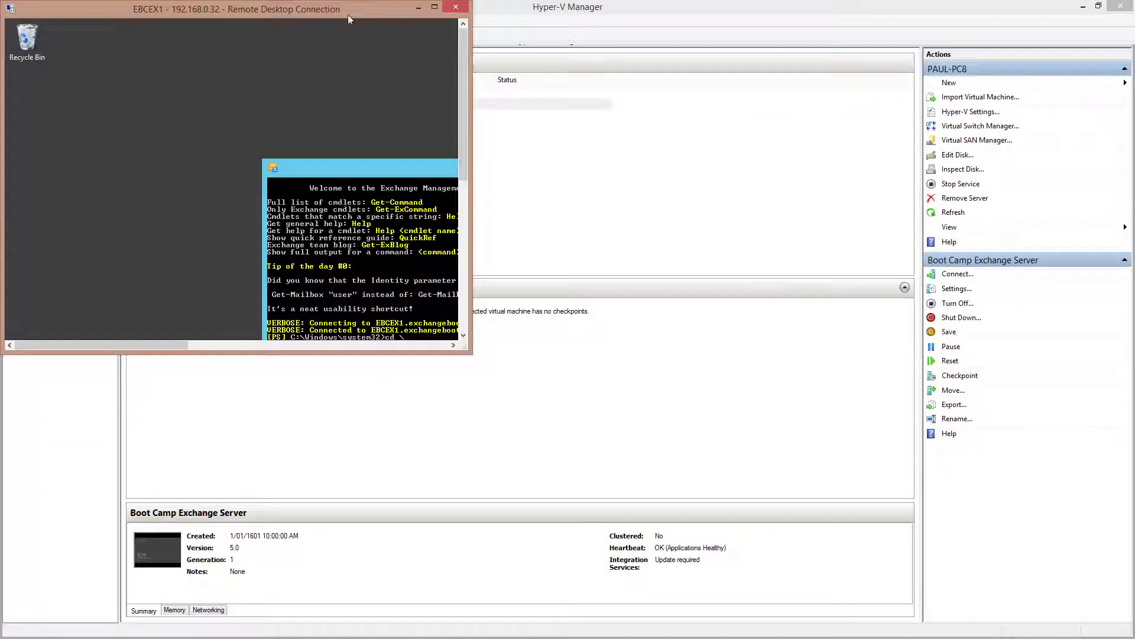
{"action": "left_click_drag", "start_coordinate": [255, 9], "coordinate": [822, 182]}
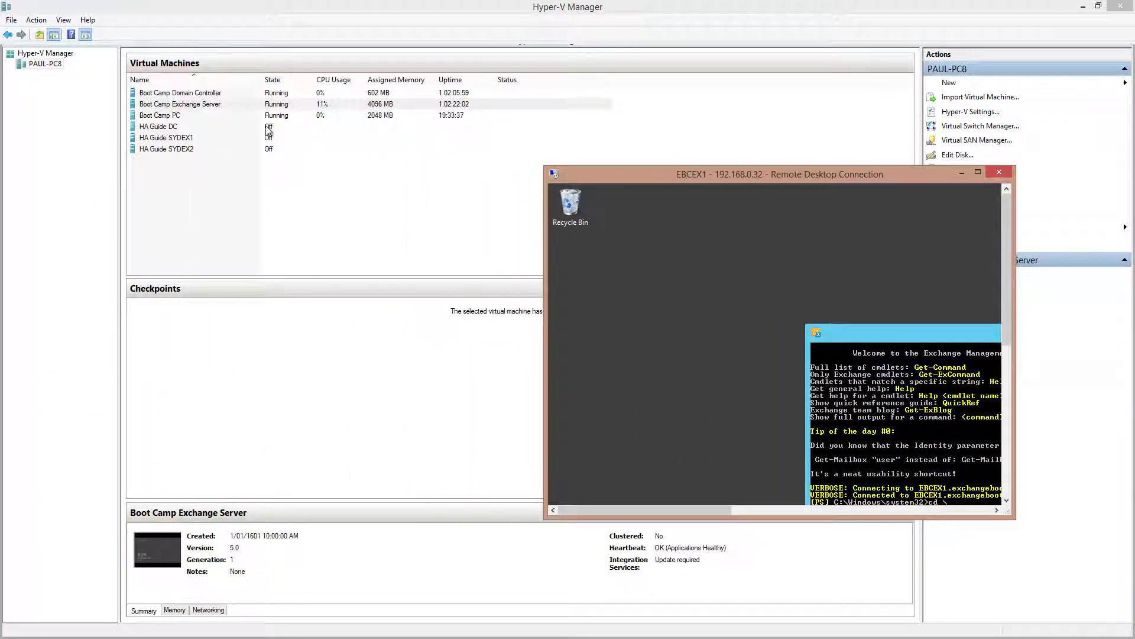
{"action": "left_click", "coordinate": [171, 105]}
{"action": "right_click", "coordinate": [170, 104]}
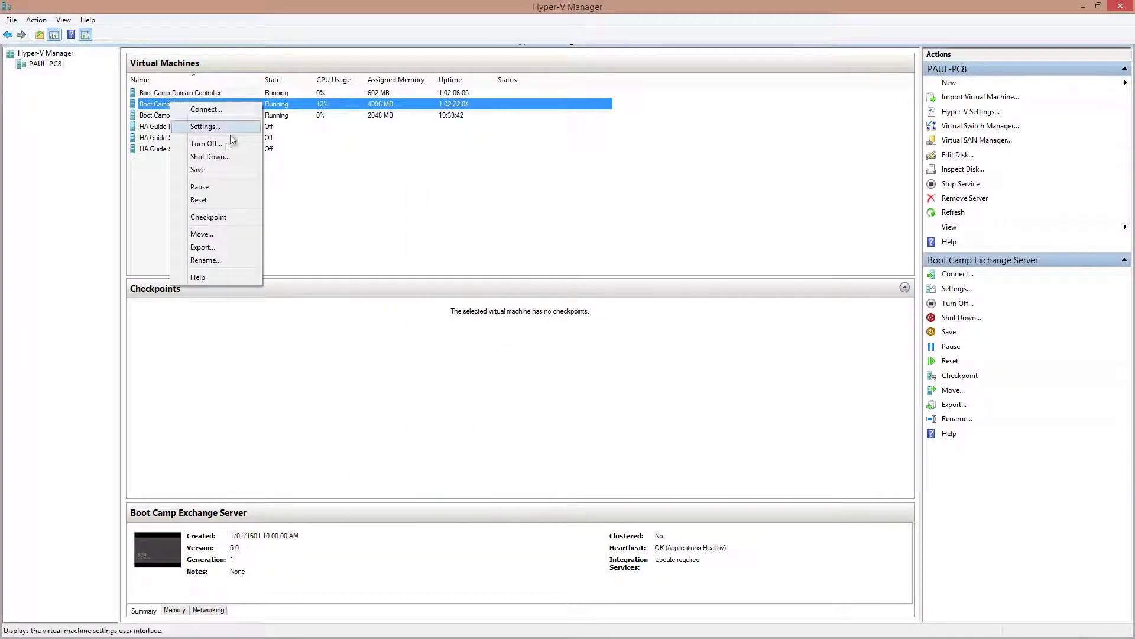
{"action": "left_click", "coordinate": [210, 199]}
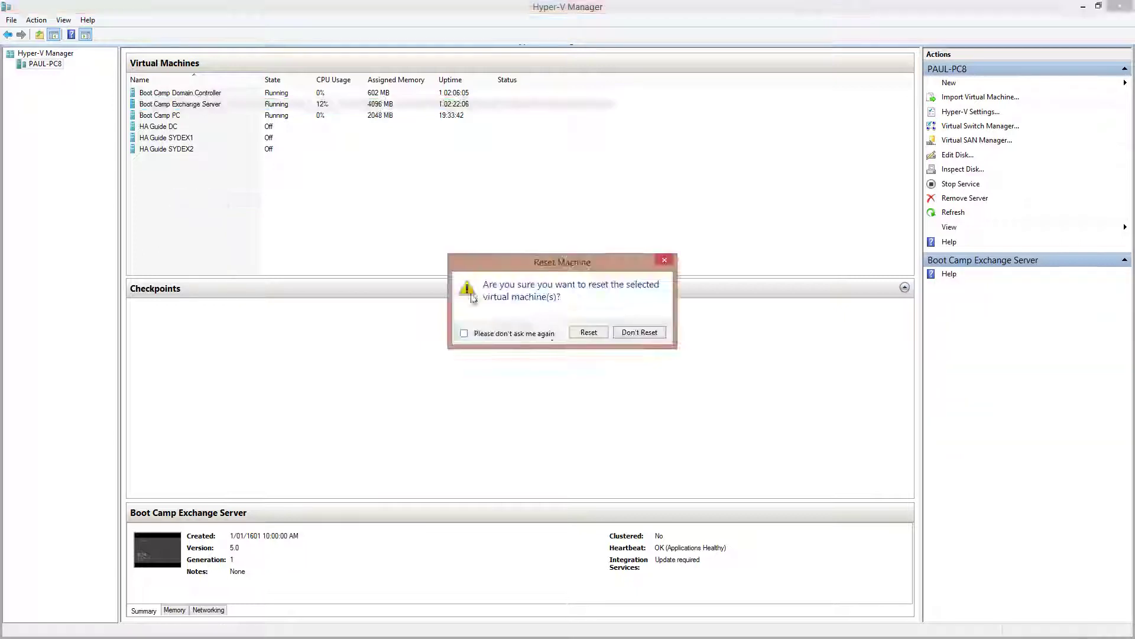
{"action": "left_click", "coordinate": [584, 331]}
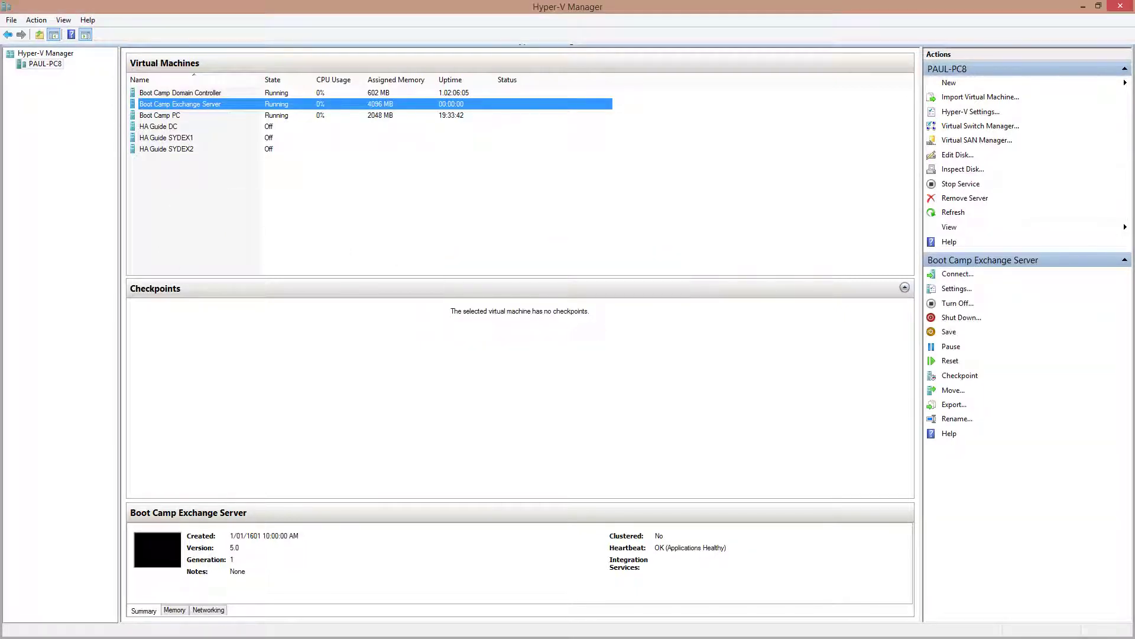
Switch back to the EBCEX1 Remote Desktop session and view it full screen before restoring it to a window
{"action": "key", "text": "alt+Tab"}
{"action": "left_click_drag", "start_coordinate": [562, 174], "coordinate": [239, 186]}
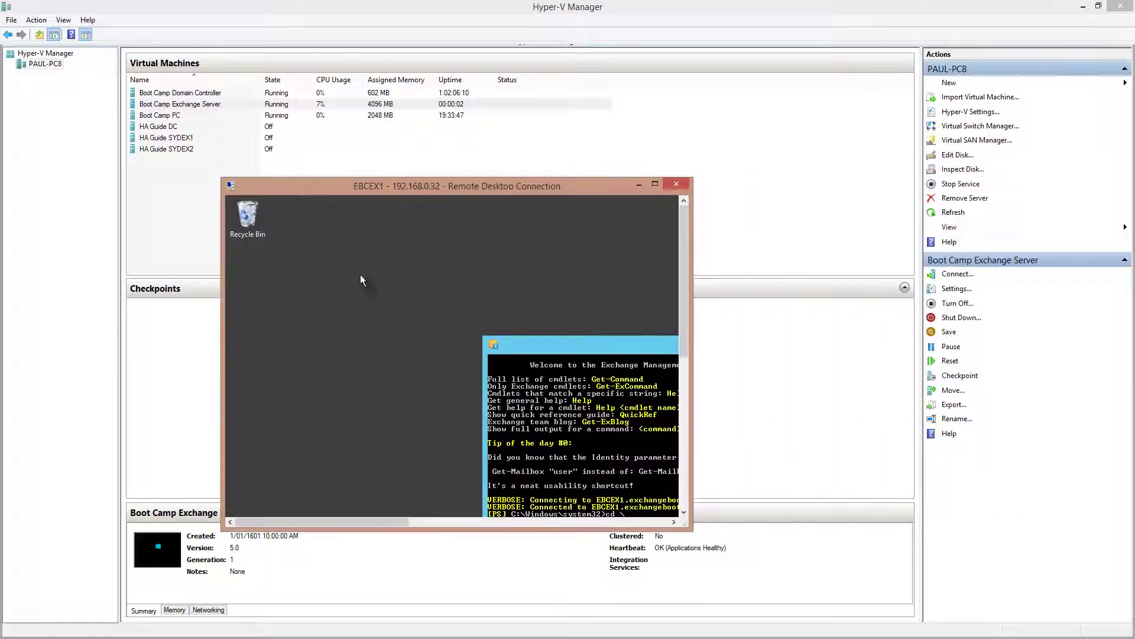
{"action": "left_click", "coordinate": [657, 184]}
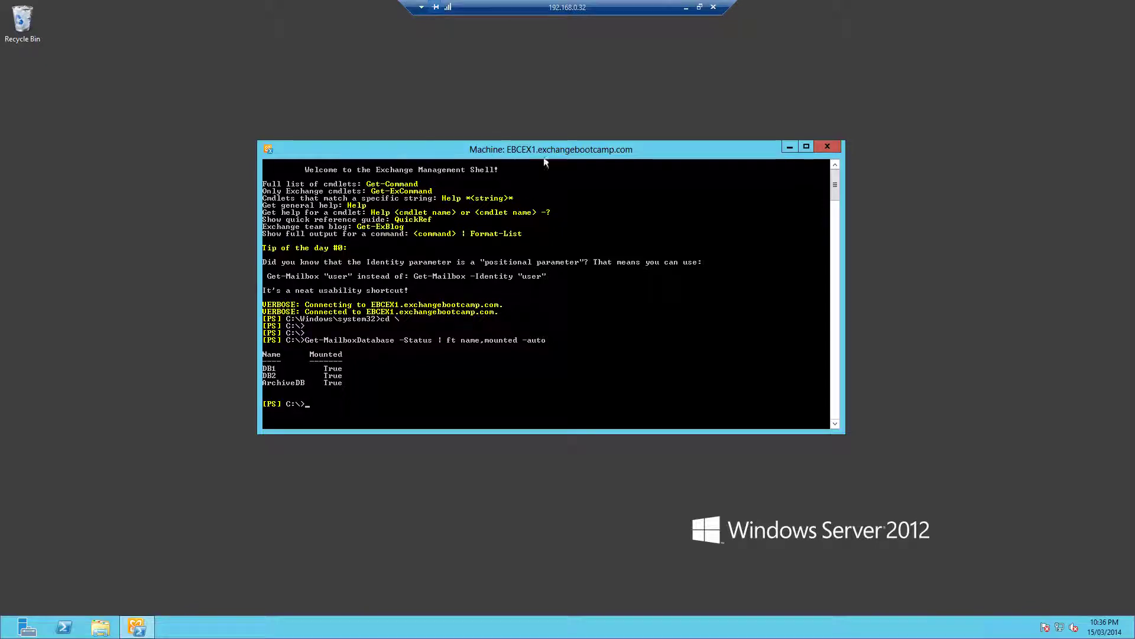
{"action": "left_click", "coordinate": [702, 7]}
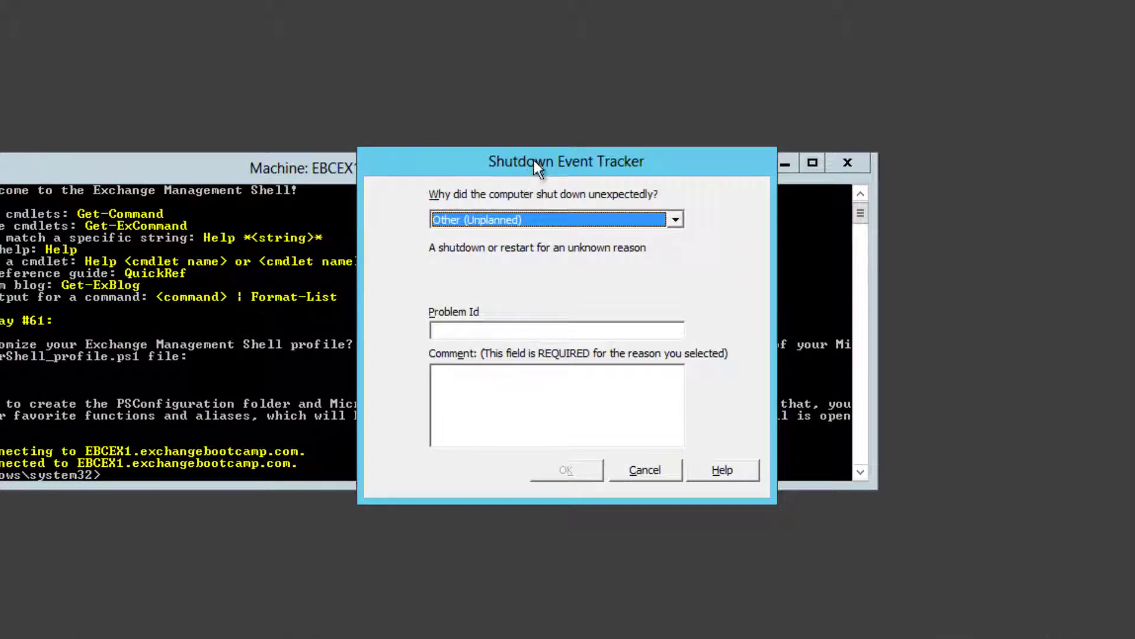
Enter a comment for the unplanned shutdown in the Shutdown Event Tracker and submit it
{"action": "left_click", "coordinate": [487, 413]}
{"action": "left_click", "coordinate": [566, 471]}
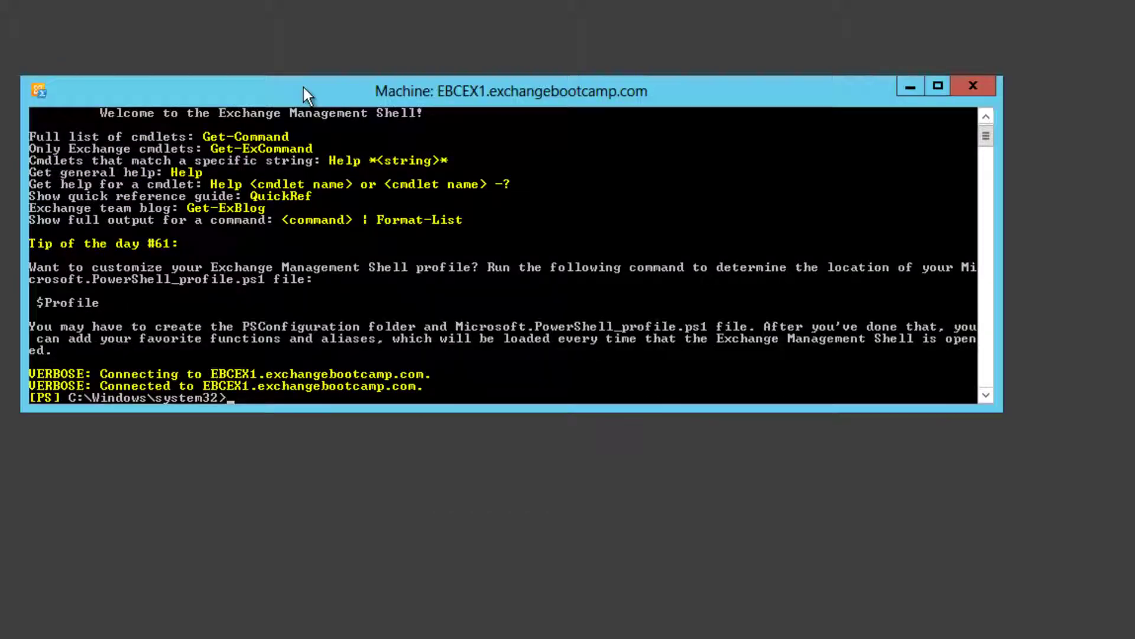
In the Exchange Management Shell, change to the C:\ root and run Get-MailboxDatabase -Status | ft name,mounted -auto
{"action": "type", "text": "cd \\"}
{"action": "key", "text": "Return"}
{"action": "key", "text": "Return"}
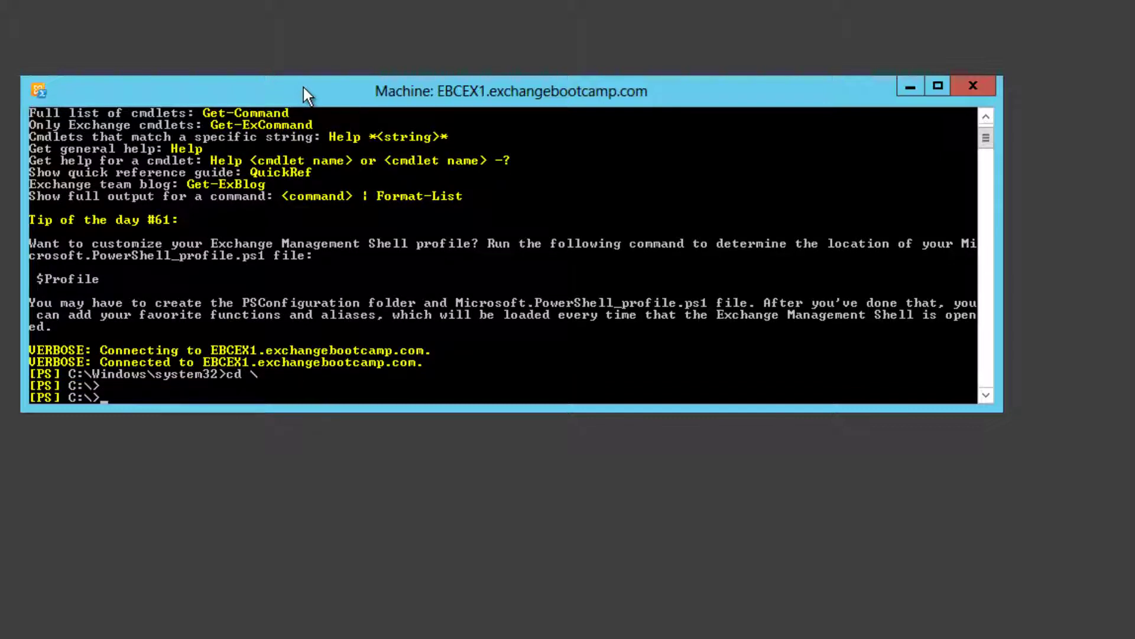
{"action": "type", "text": "get-mailboxd"}
{"action": "key", "text": "Tab"}
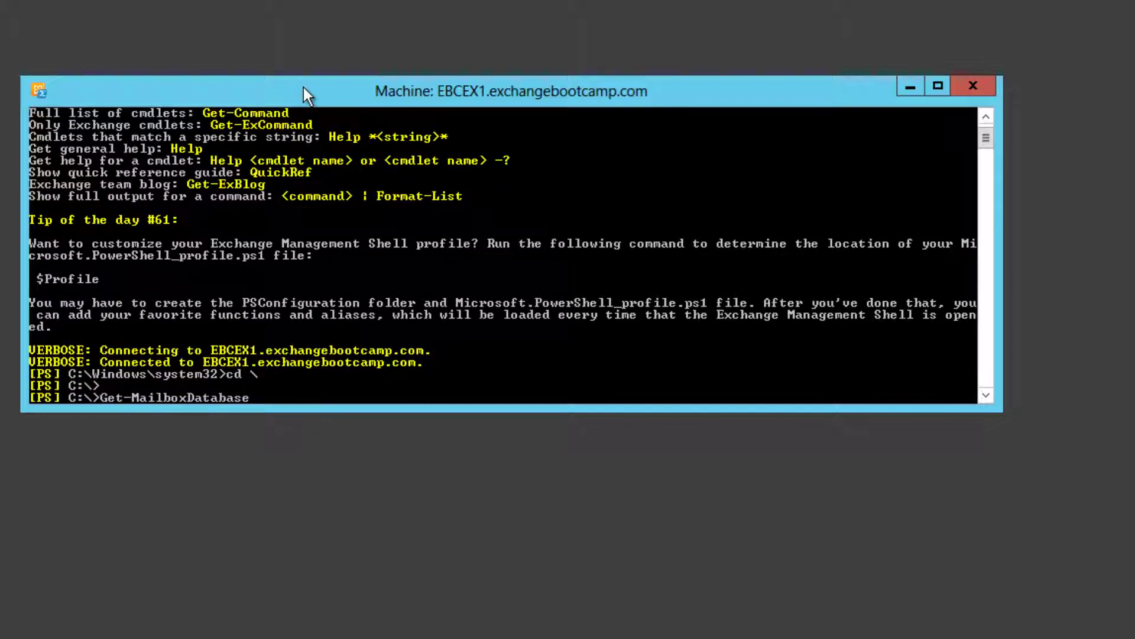
{"action": "type", "text": "-st"}
{"action": "key", "text": "Tab"}
{"action": "type", "text": "| ft name,mounte"}
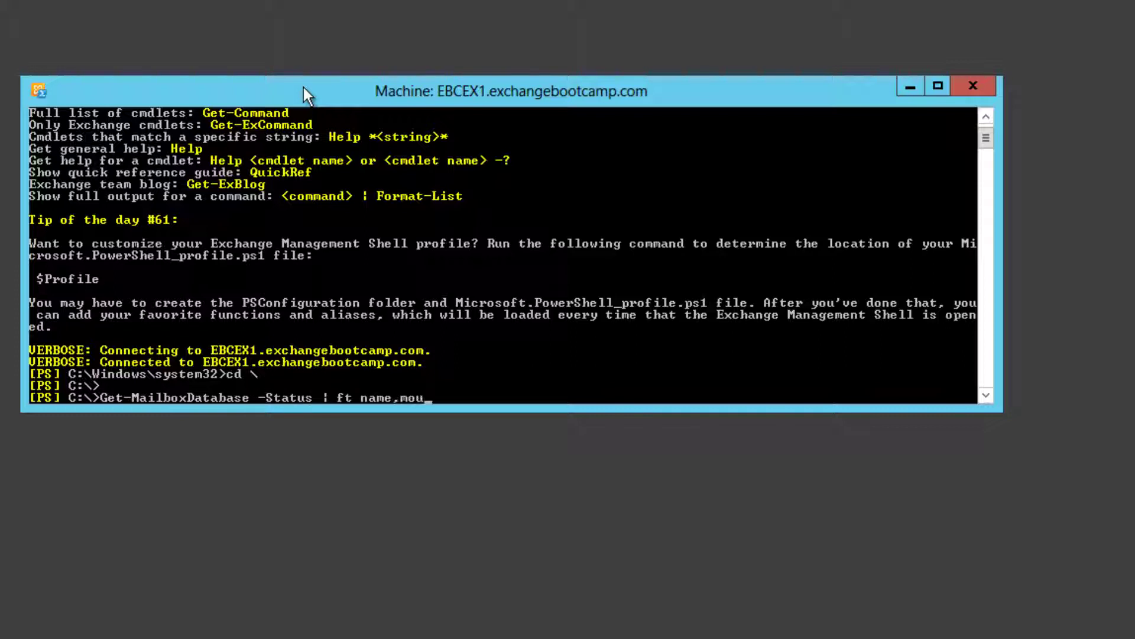
{"action": "type", "text": "d -auto"}
{"action": "key", "text": "Return"}
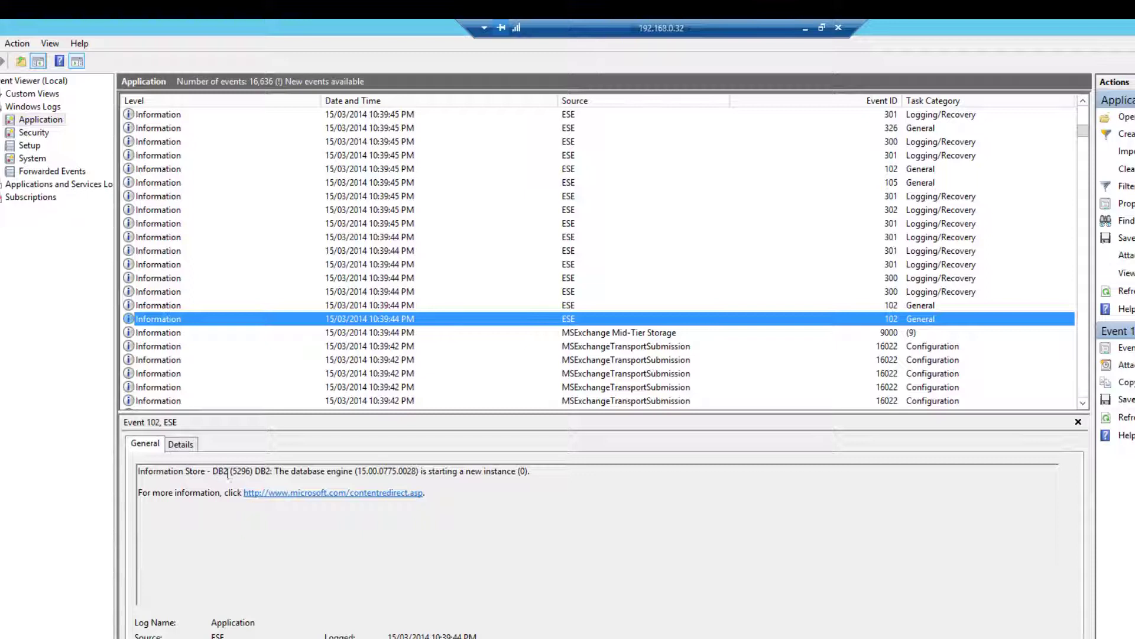
Examine the ESE startup and recovery events 102, 300 and 301 in the Application log, working from older to newer entries
{"action": "key", "text": "Up"}
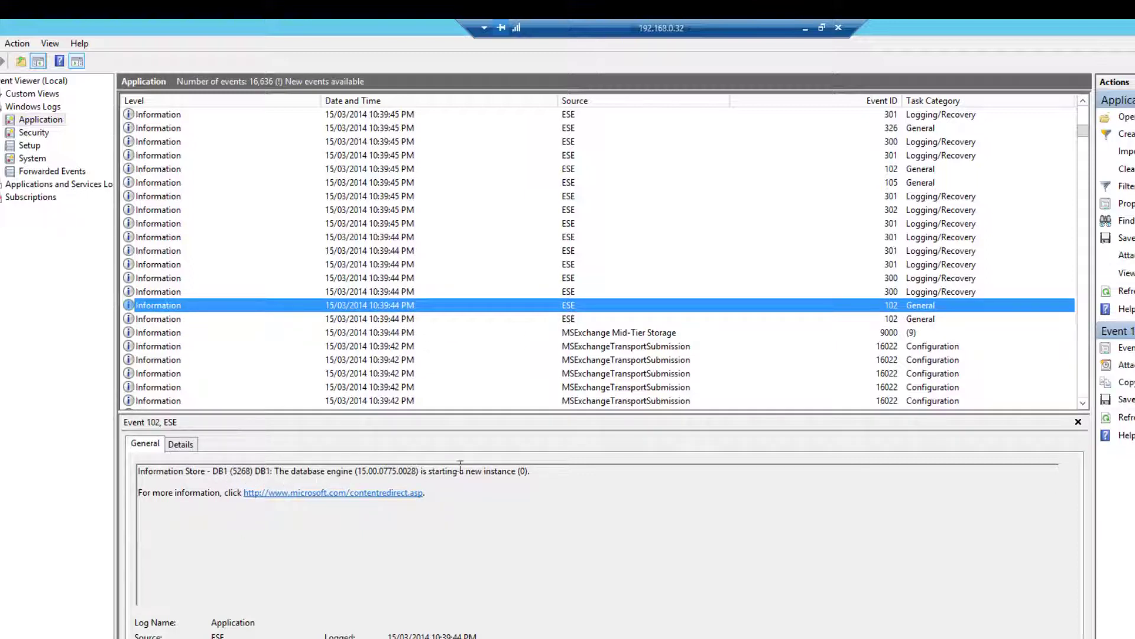
{"action": "left_click", "coordinate": [588, 294]}
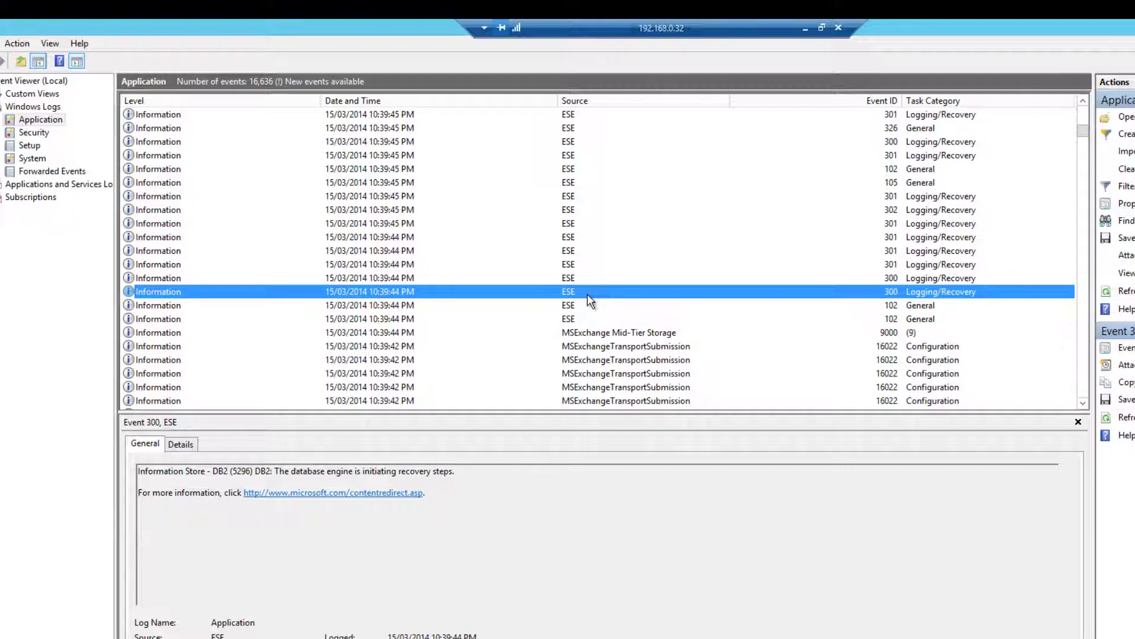
{"action": "key", "text": "Up"}
{"action": "key", "text": "Up"}
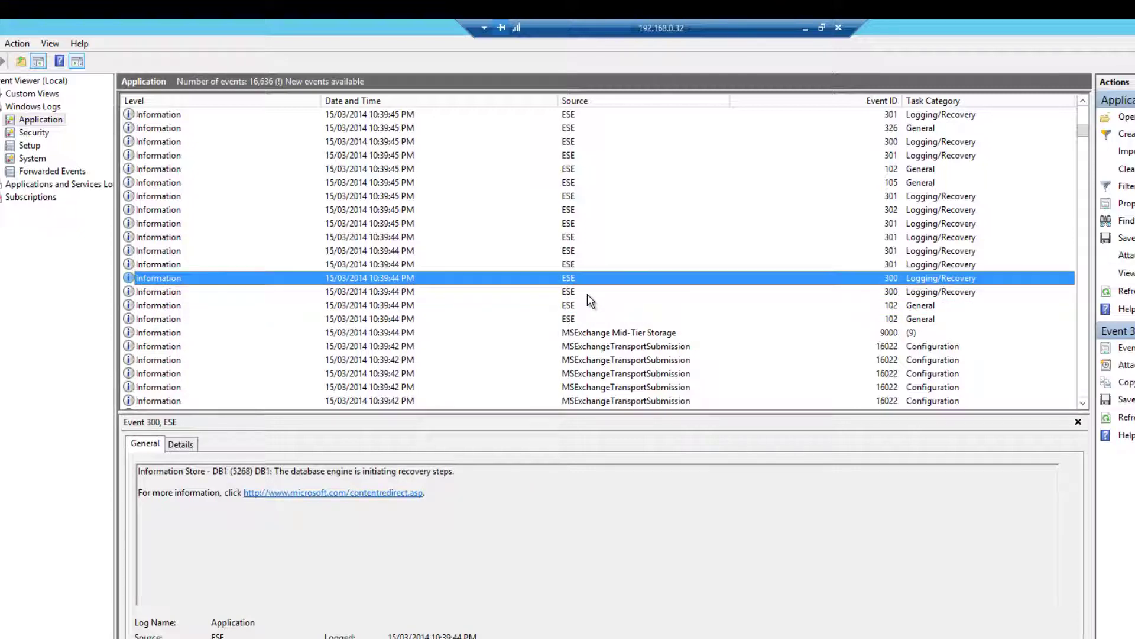
{"action": "key", "text": "Up"}
{"action": "key", "text": "Up"}
{"action": "key", "text": "Up"}
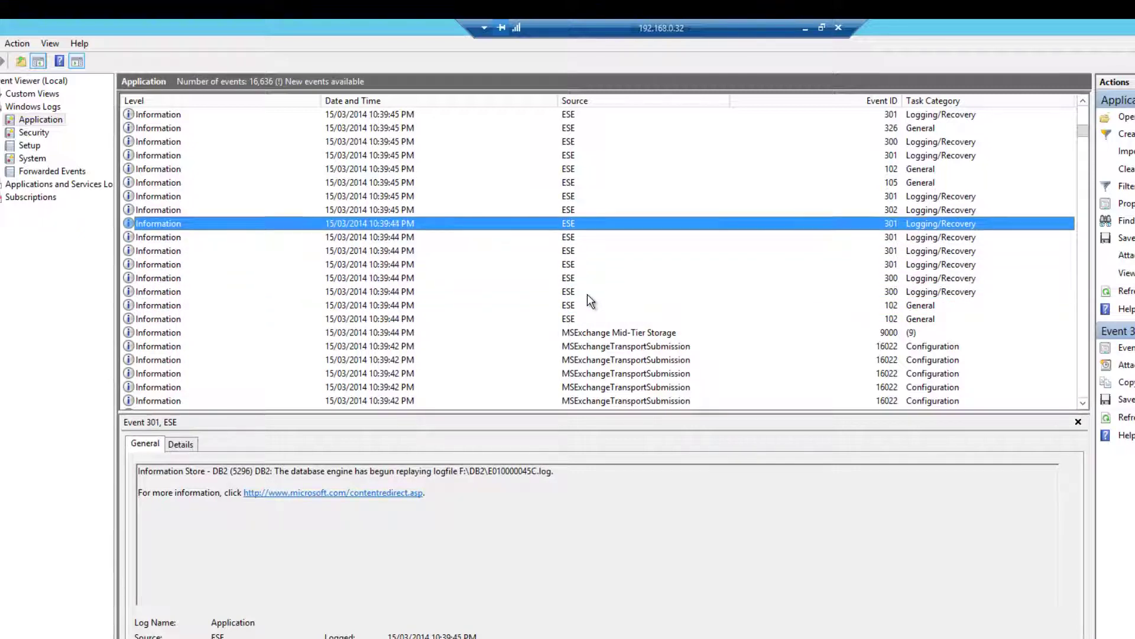
{"action": "key", "text": "Up"}
{"action": "key", "text": "Up"}
{"action": "key", "text": "Up"}
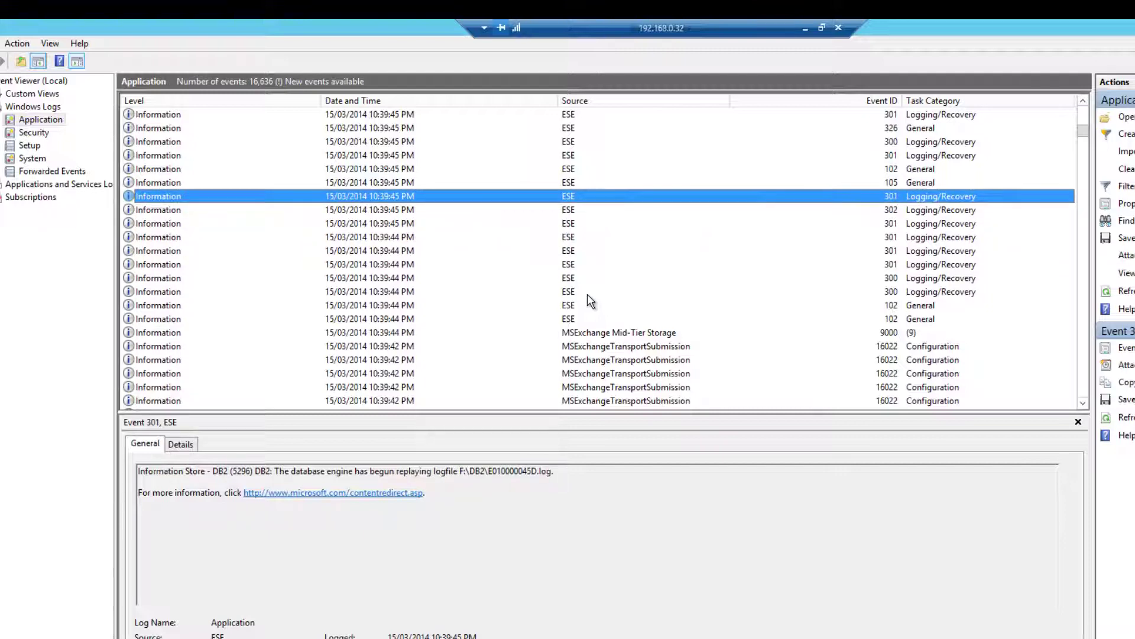
{"action": "key", "text": "Up"}
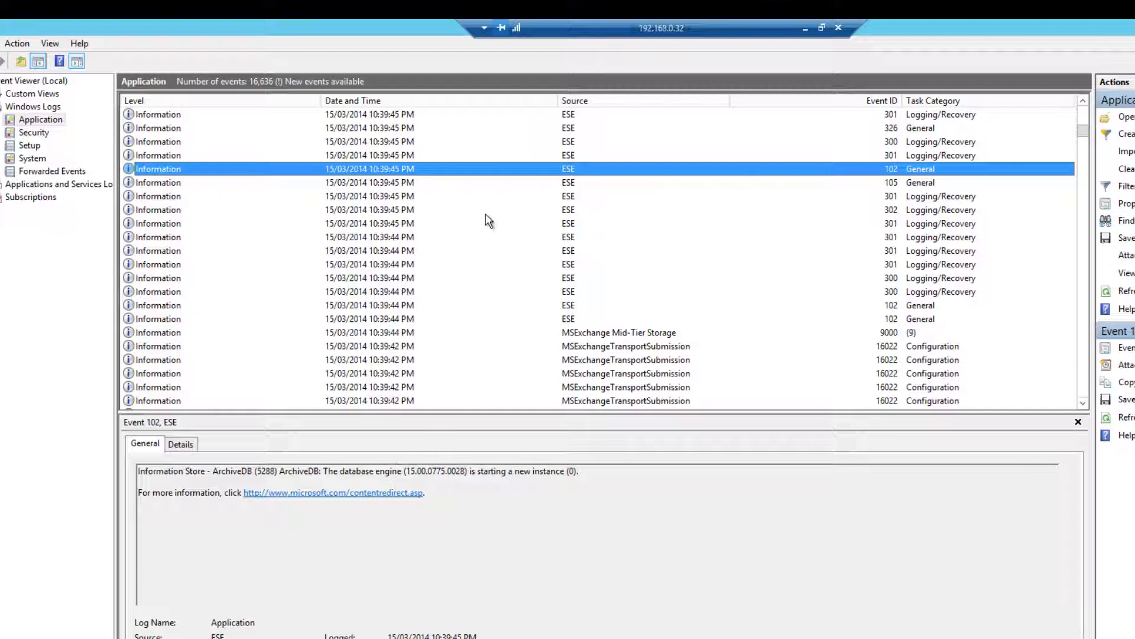
{"action": "scroll", "coordinate": [479, 217], "scroll_direction": "up", "scroll_amount": 3}
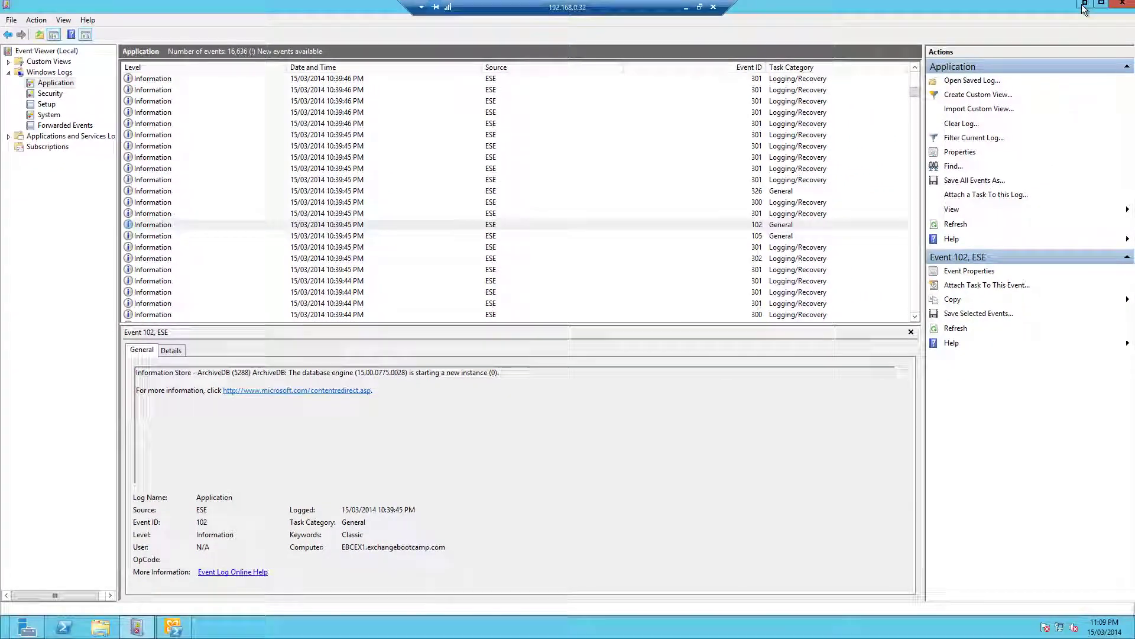
Clear the Event Viewer and shell windows off the desktop and open Computer Management from Administrative Tools
{"action": "left_click", "coordinate": [1084, 4]}
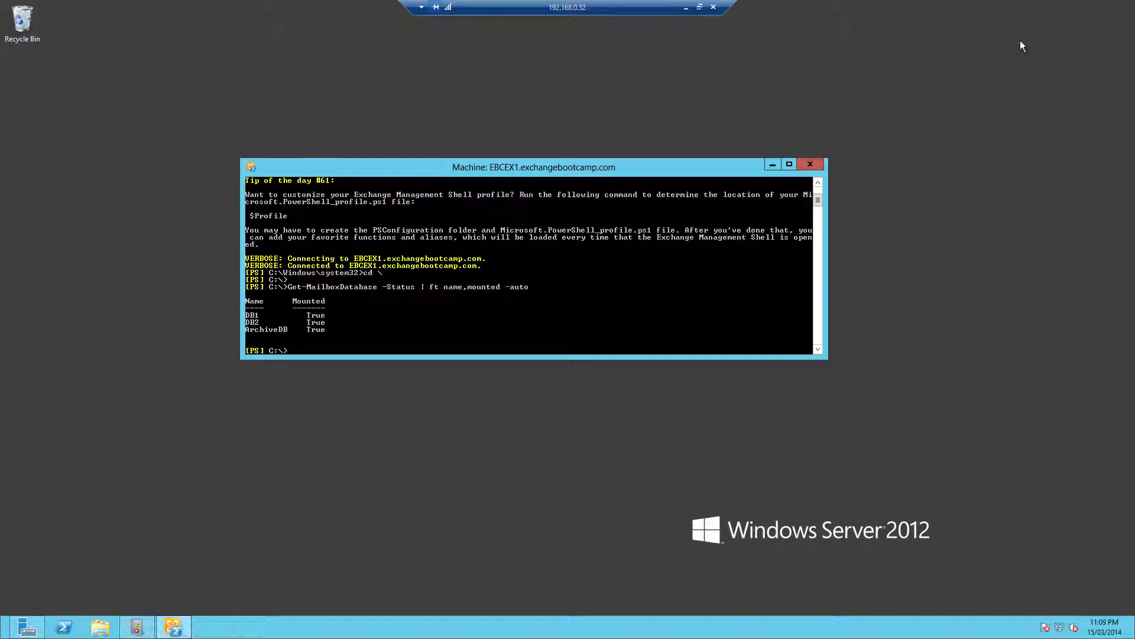
{"action": "left_click", "coordinate": [794, 160]}
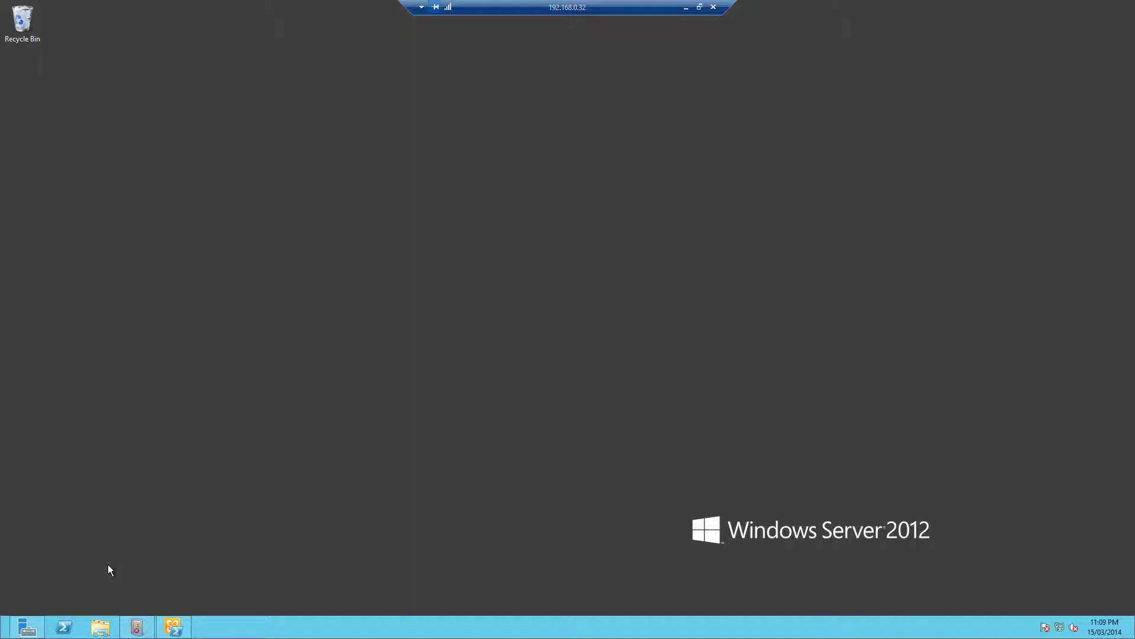
{"action": "key", "text": "super"}
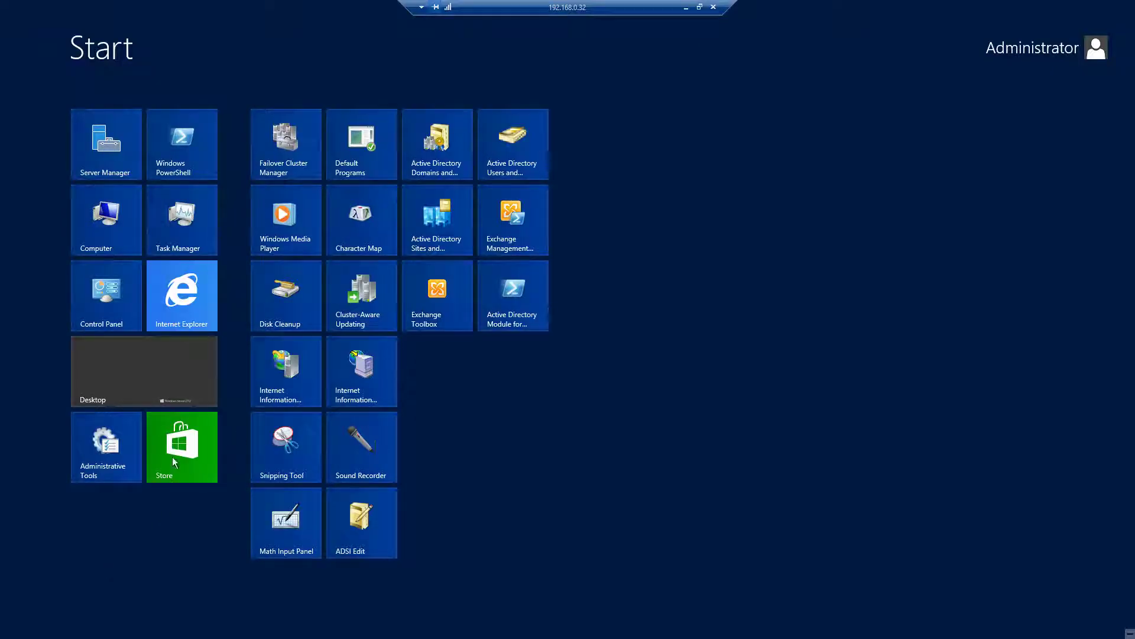
{"action": "left_click", "coordinate": [107, 467]}
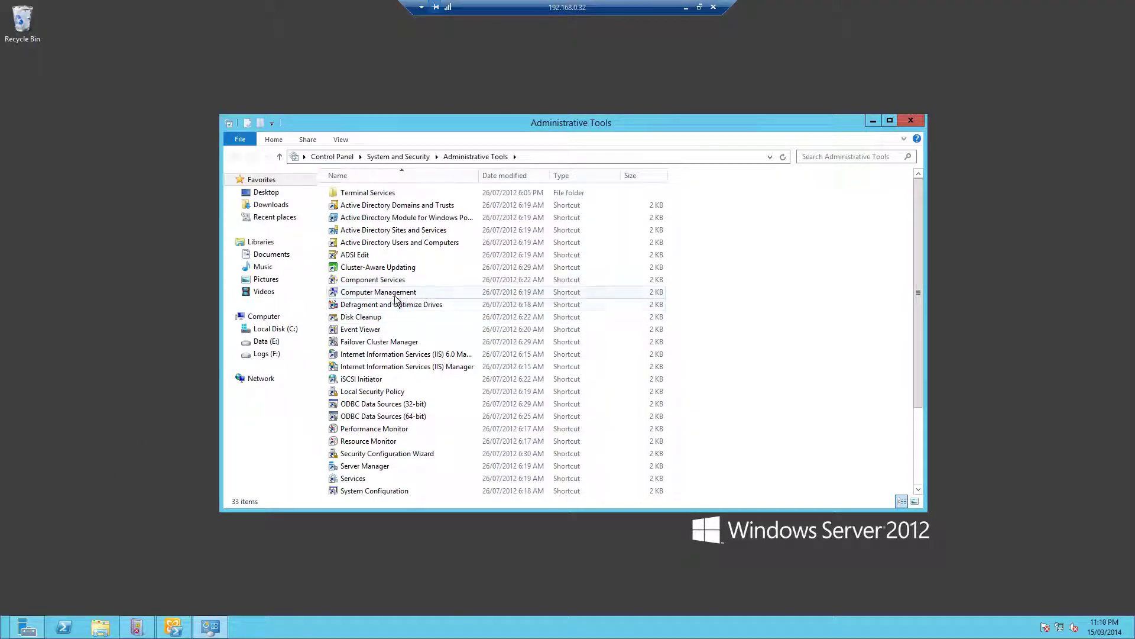
{"action": "double_click", "coordinate": [393, 294]}
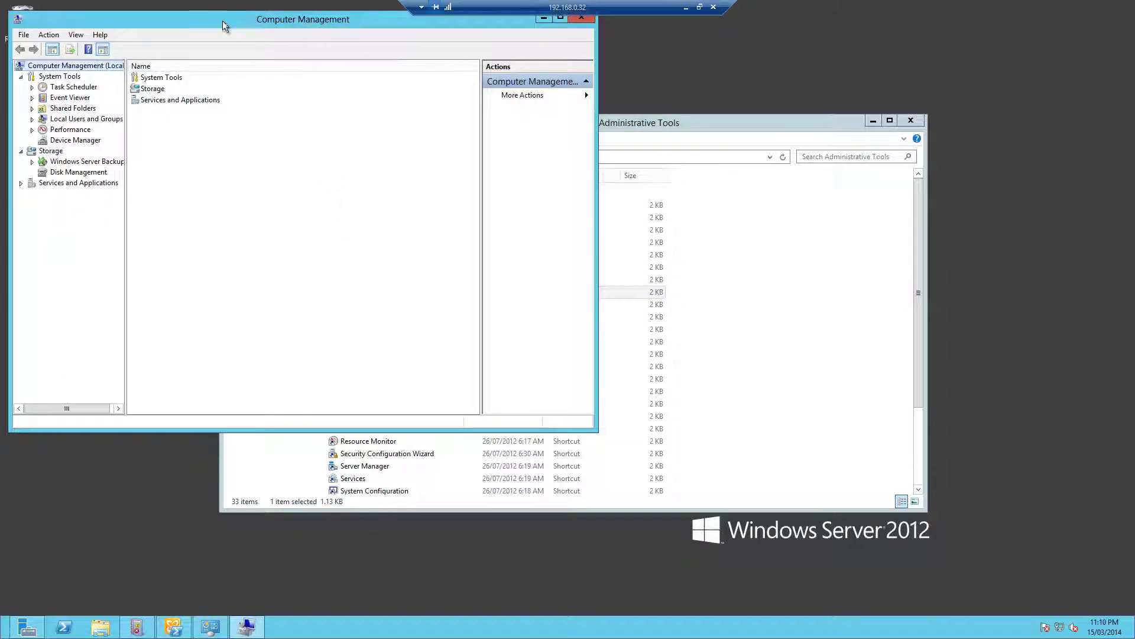
Open Disk Management and locate Disk 2, which holds the Logs (F:) volume
{"action": "left_click_drag", "start_coordinate": [223, 20], "coordinate": [307, 76]}
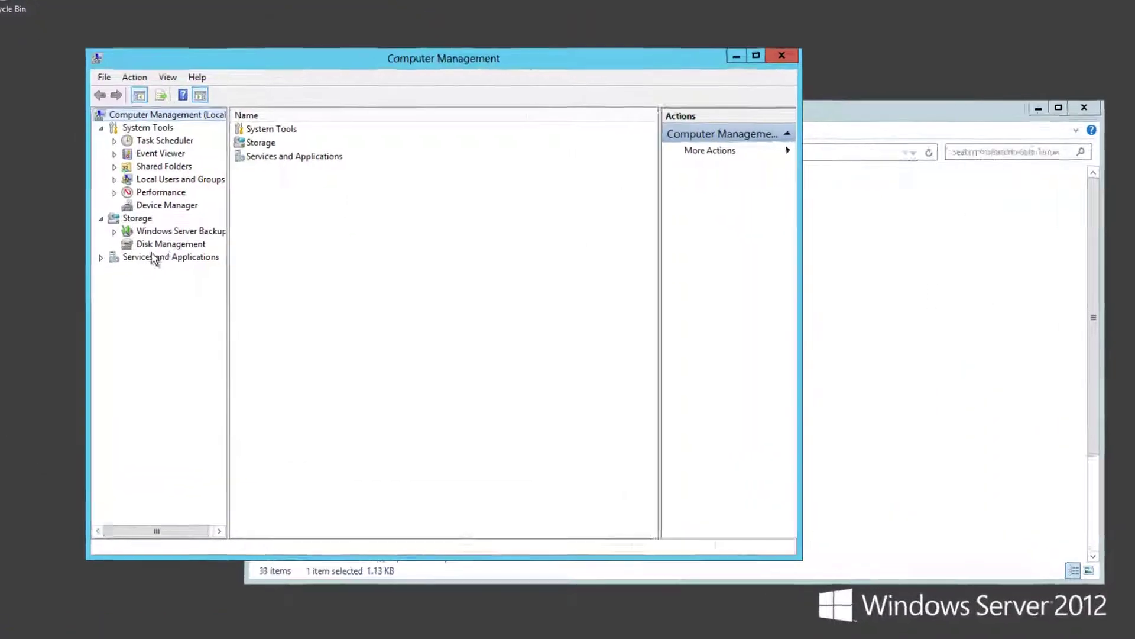
{"action": "left_click", "coordinate": [154, 258]}
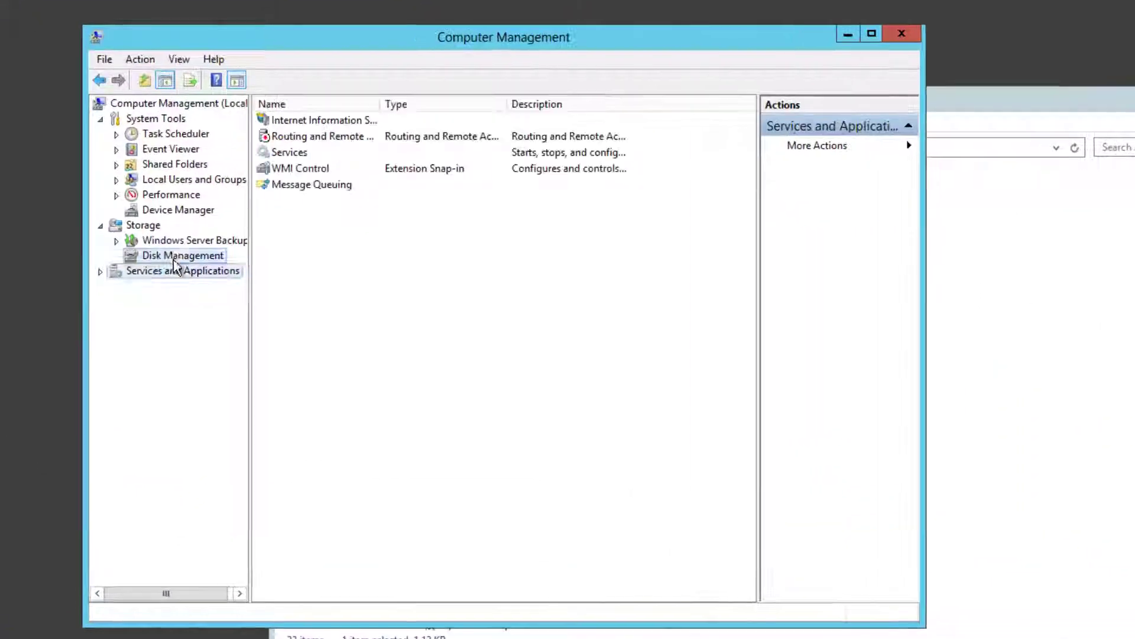
{"action": "left_click", "coordinate": [163, 246]}
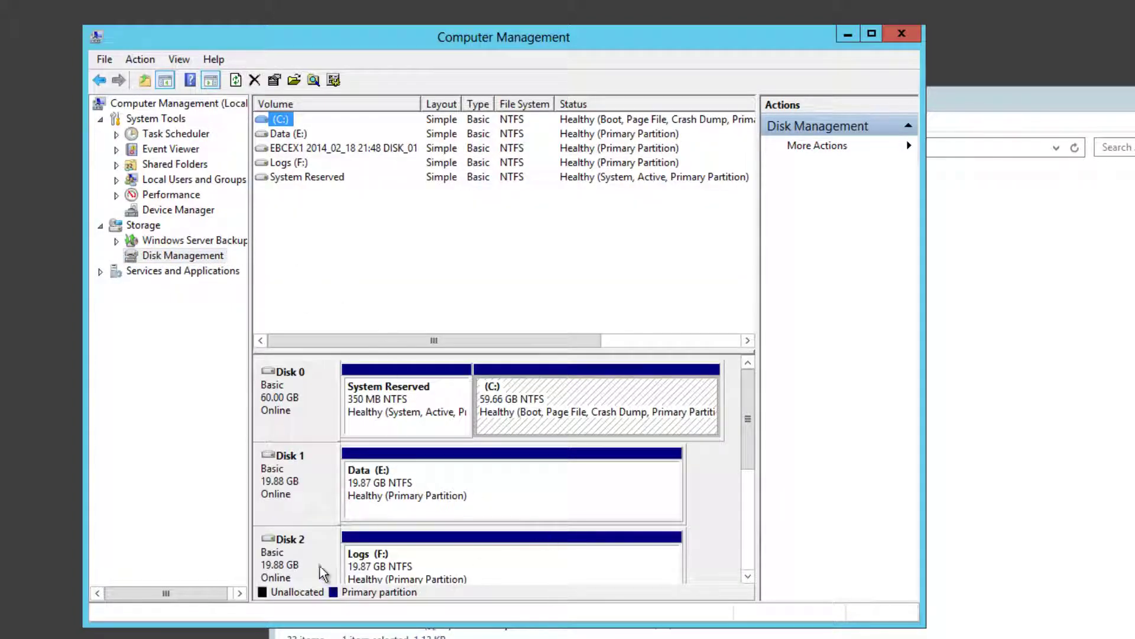
{"action": "left_click", "coordinate": [320, 538]}
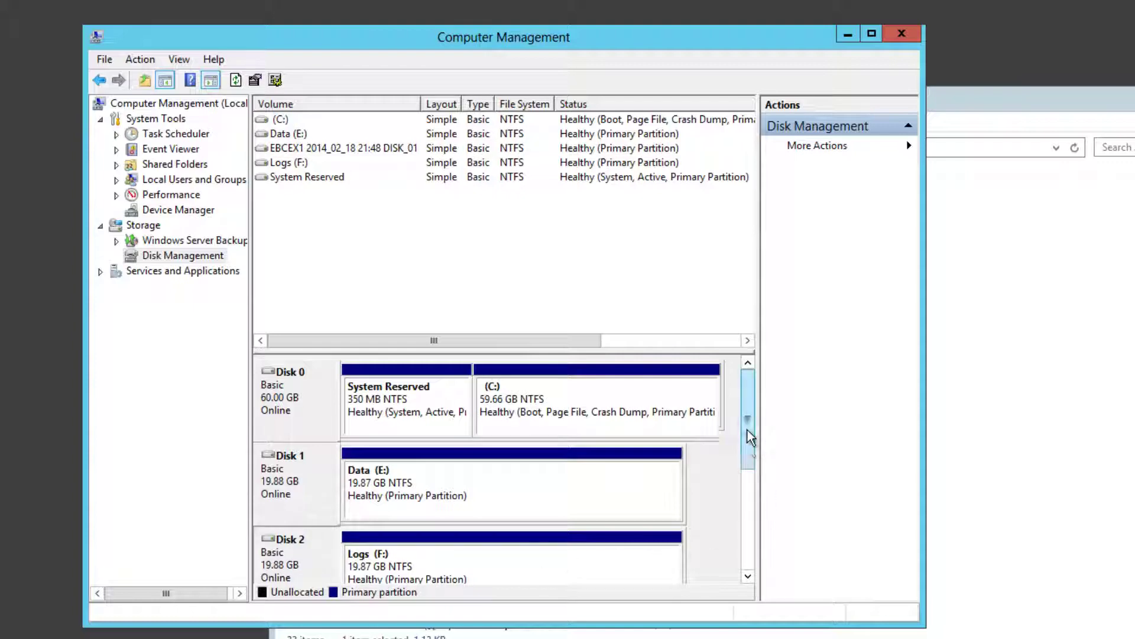
{"action": "left_click_drag", "start_coordinate": [747, 431], "coordinate": [746, 464]}
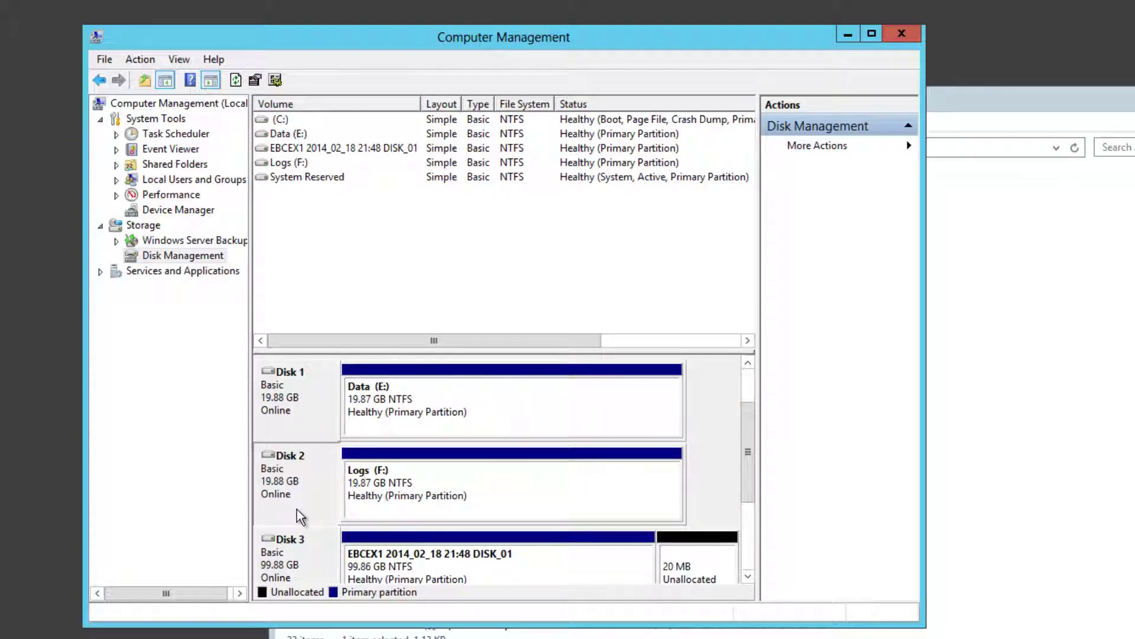
Switch to the Exchange Management Shell and rerun the mailbox database mount status command
{"action": "key", "text": "alt+Tab"}
{"action": "key", "text": "Up"}
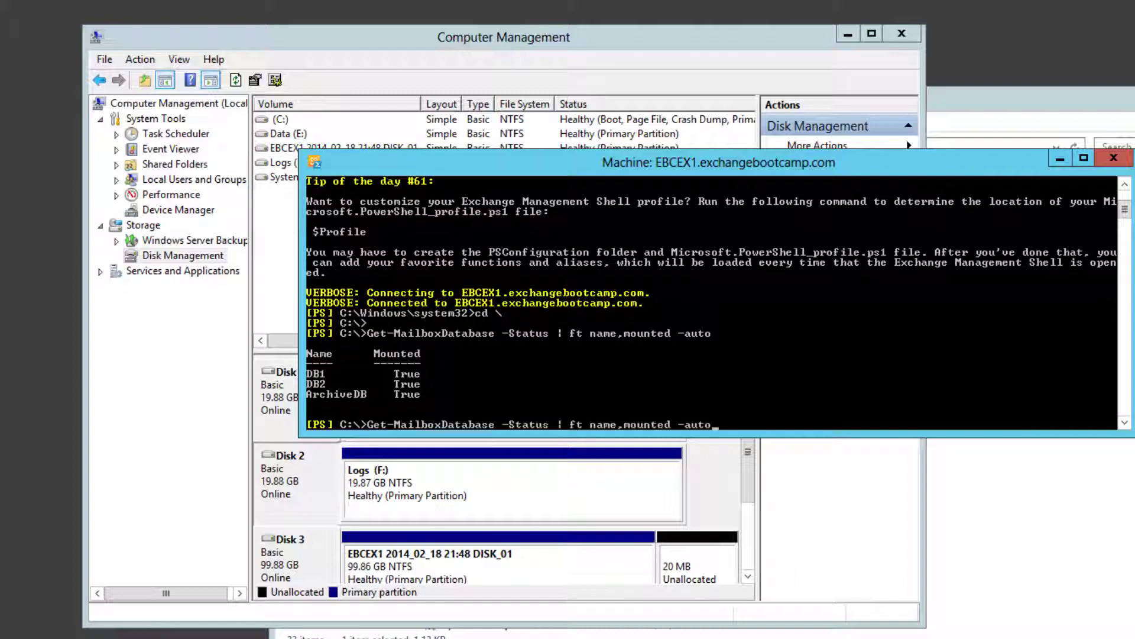
{"action": "key", "text": "Return"}
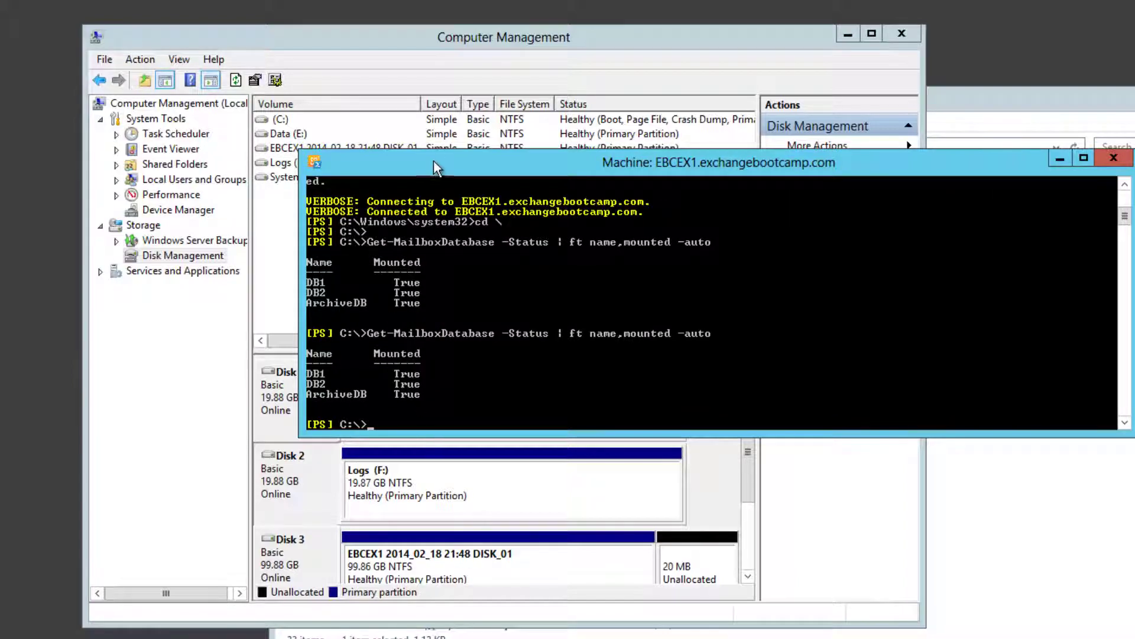
Take Disk 2, holding the Logs (F:) volume, offline in Disk Management
{"action": "left_click", "coordinate": [286, 38]}
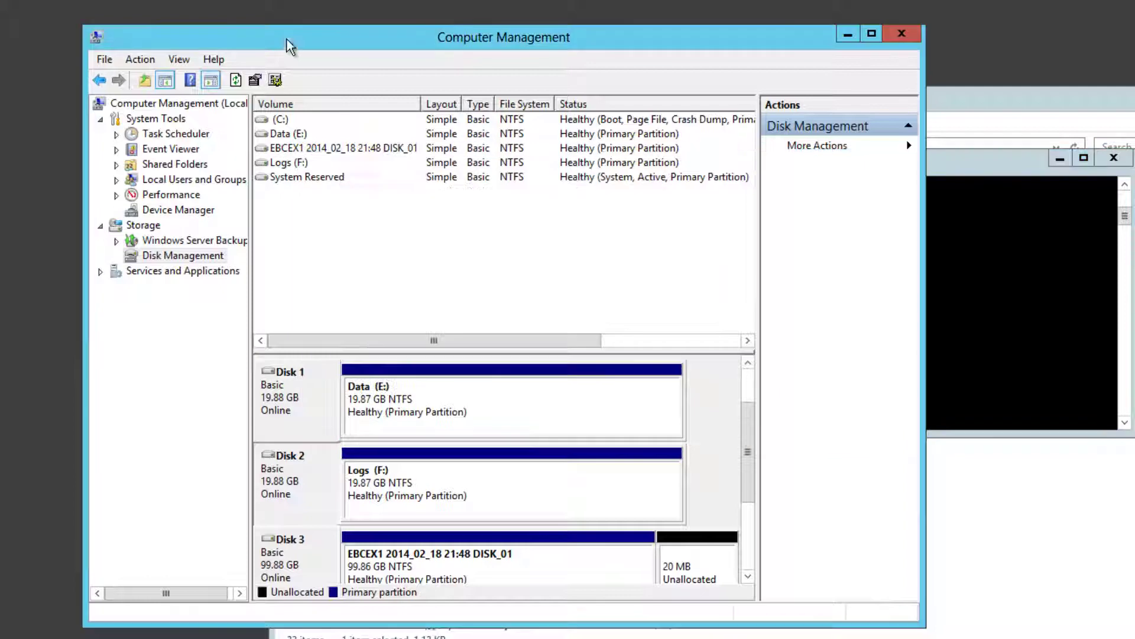
{"action": "right_click", "coordinate": [317, 488]}
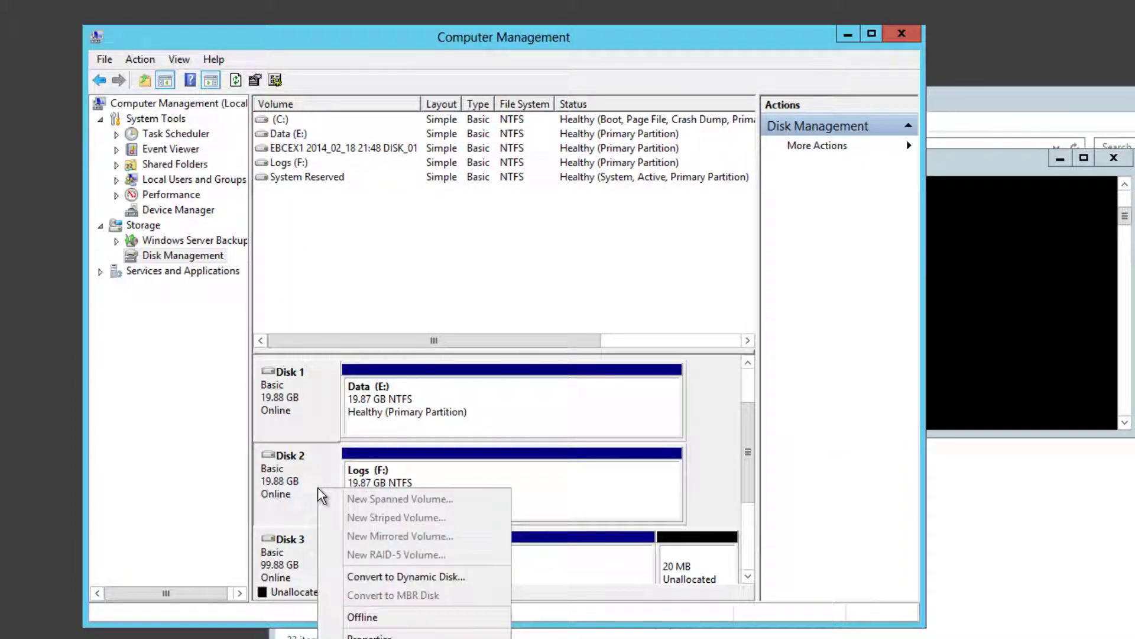
{"action": "left_click", "coordinate": [361, 618]}
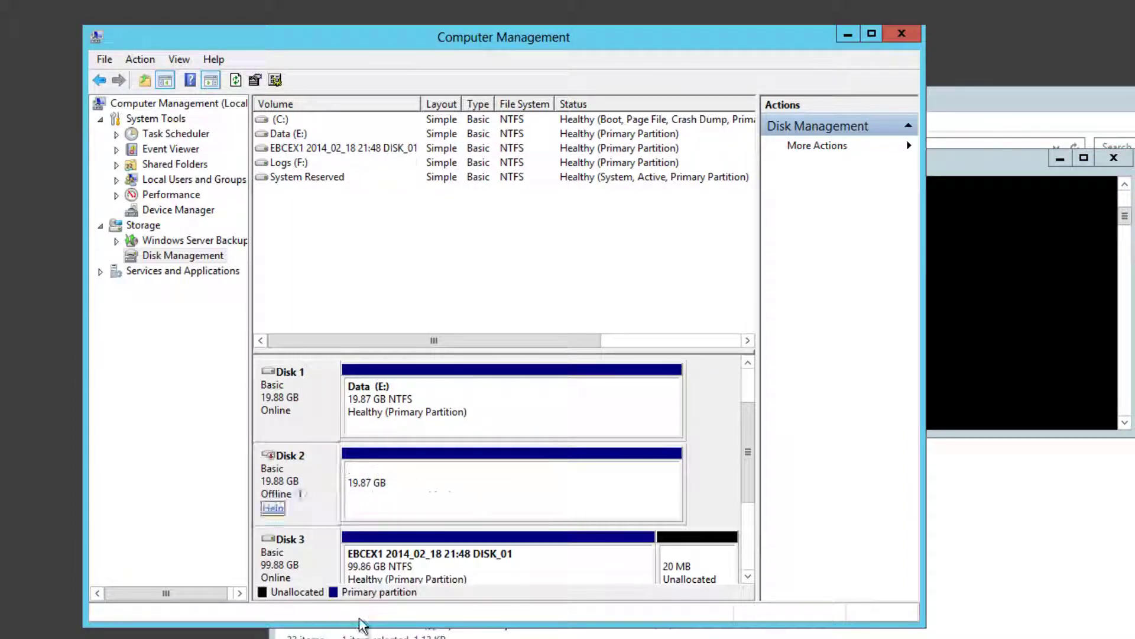
Switch to the Exchange Management Shell and rerun Get-MailboxDatabase -Status twice to check each database's mount state
{"action": "mouse_move", "coordinate": [329, 502]}
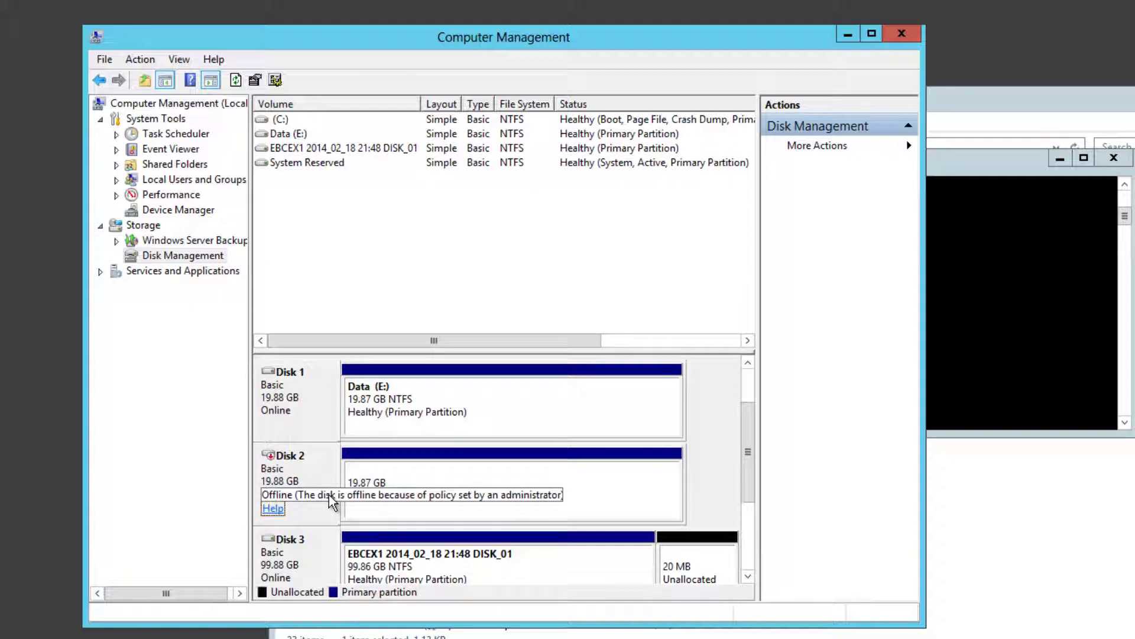
{"action": "left_click", "coordinate": [959, 165]}
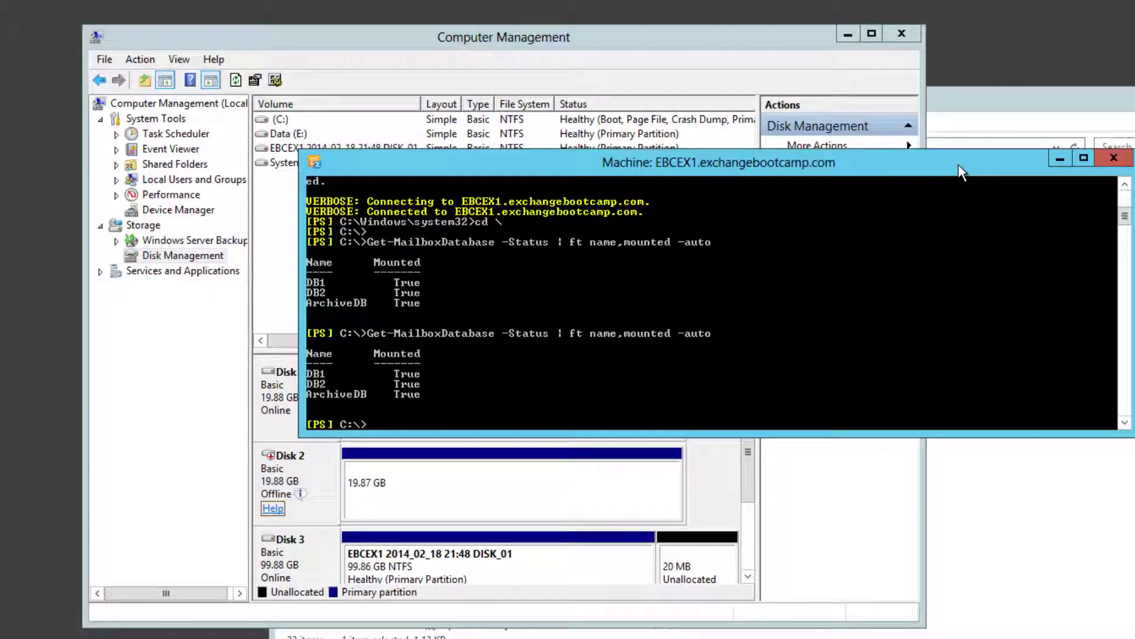
{"action": "key", "text": "Up"}
{"action": "key", "text": "Return"}
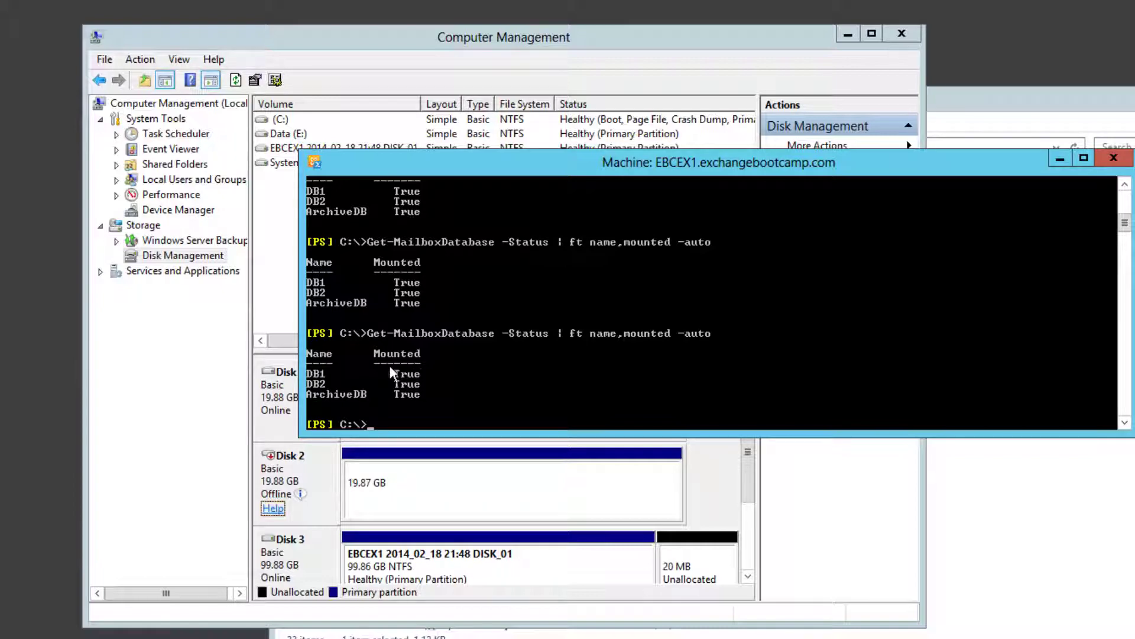
{"action": "key", "text": "Up"}
{"action": "key", "text": "Return"}
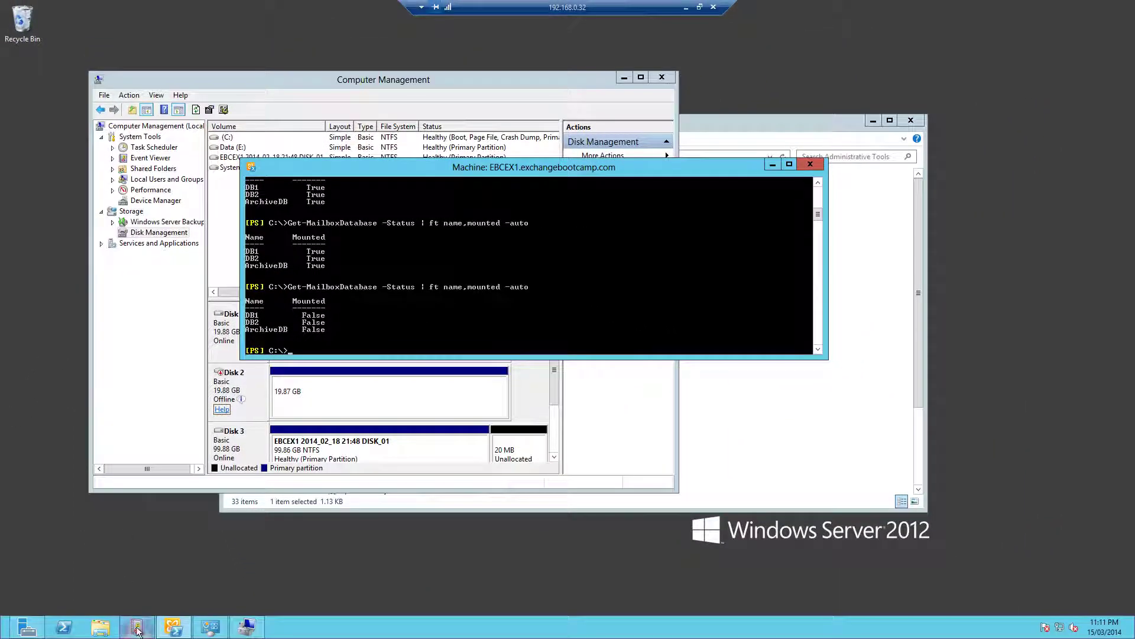
Switch to Event Viewer and read the ESE, MSExchangeIS and ESE BACKUP events about the DB1 log write failure
{"action": "left_click", "coordinate": [137, 628]}
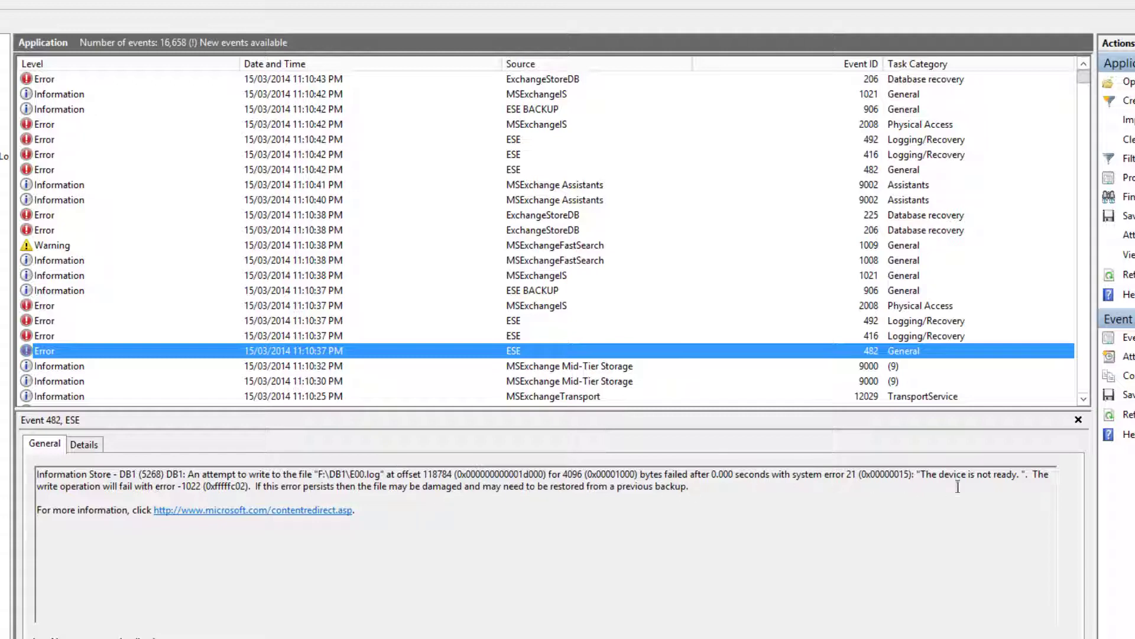
{"action": "left_click", "coordinate": [322, 336]}
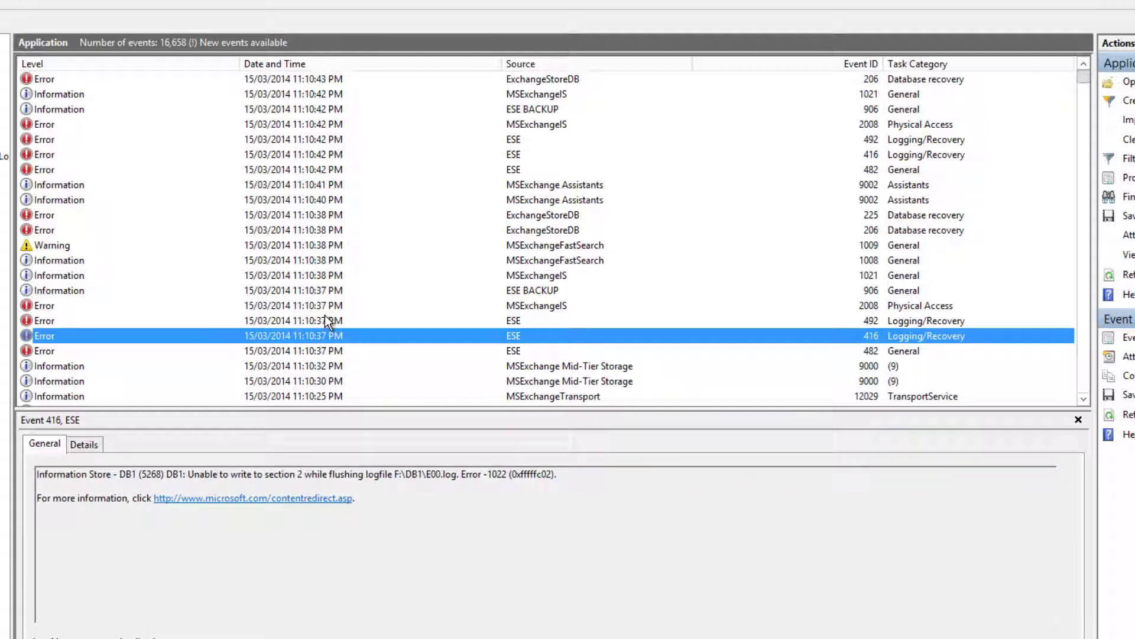
{"action": "left_click", "coordinate": [326, 320]}
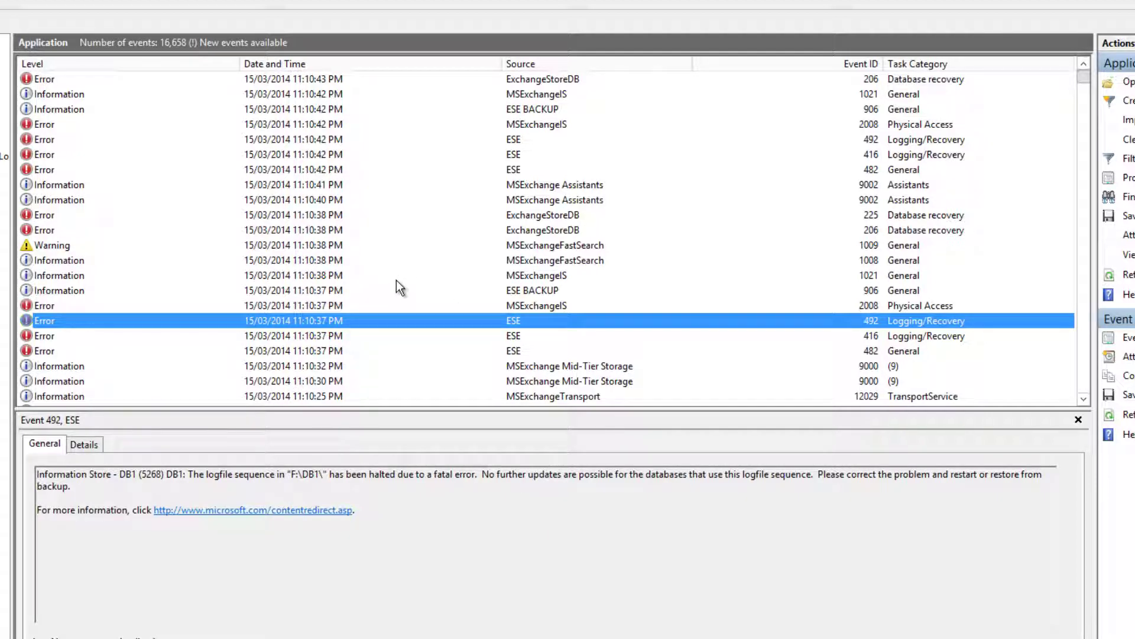
{"action": "left_click", "coordinate": [343, 305]}
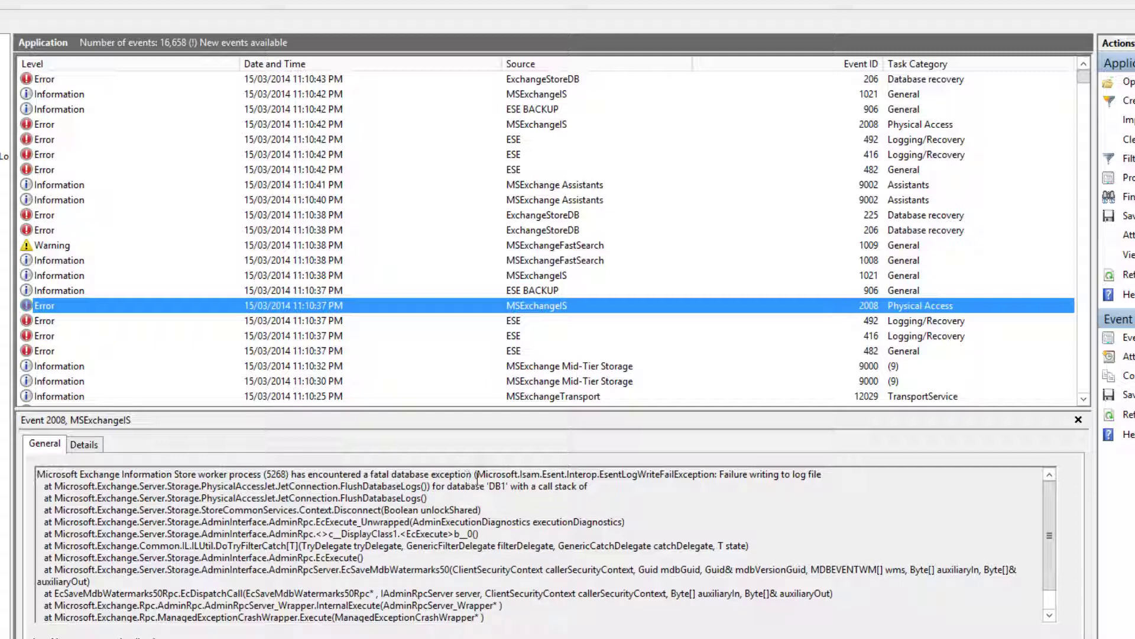
{"action": "left_click", "coordinate": [529, 291]}
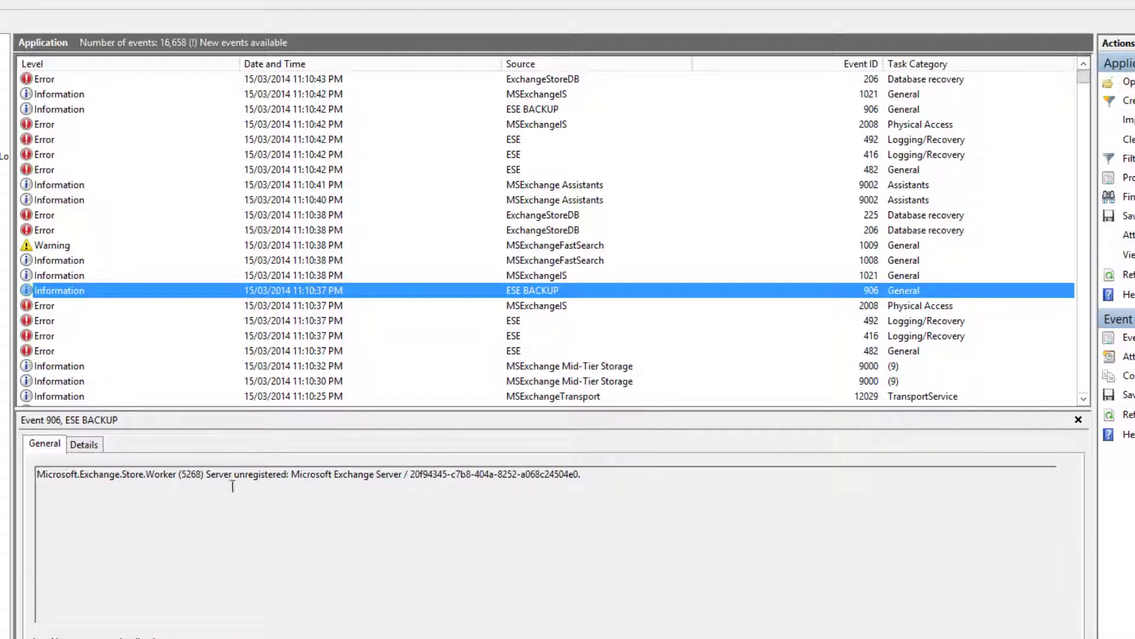
{"action": "left_click", "coordinate": [507, 276]}
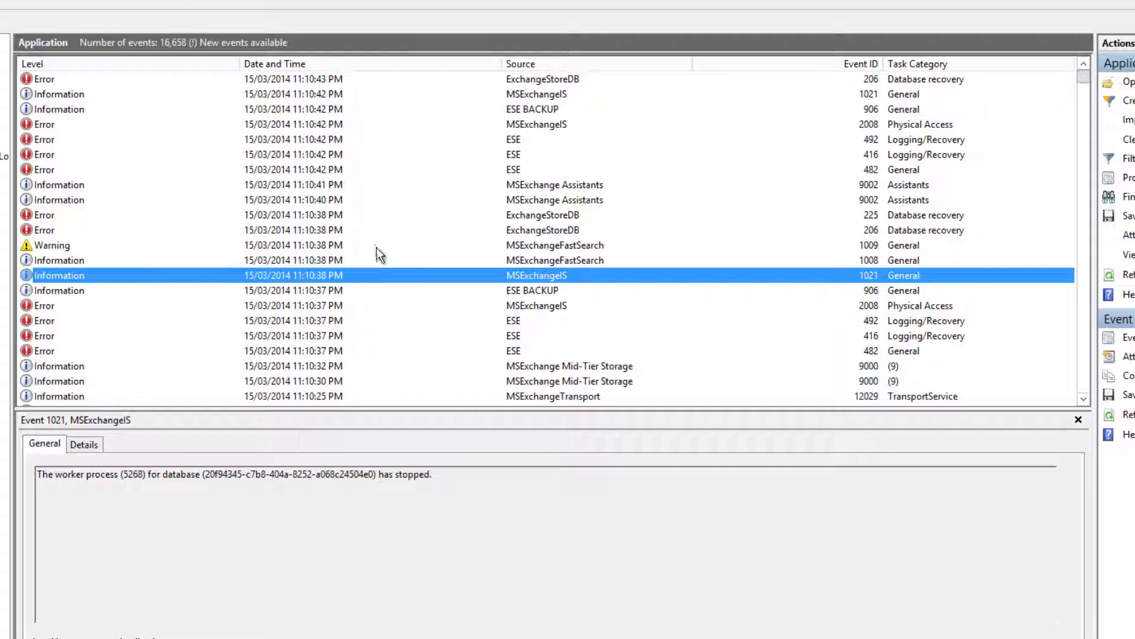
Read the ExchangeStoreDB database recovery events 206 and 225 for DB1, then leave the event log
{"action": "left_click", "coordinate": [336, 230]}
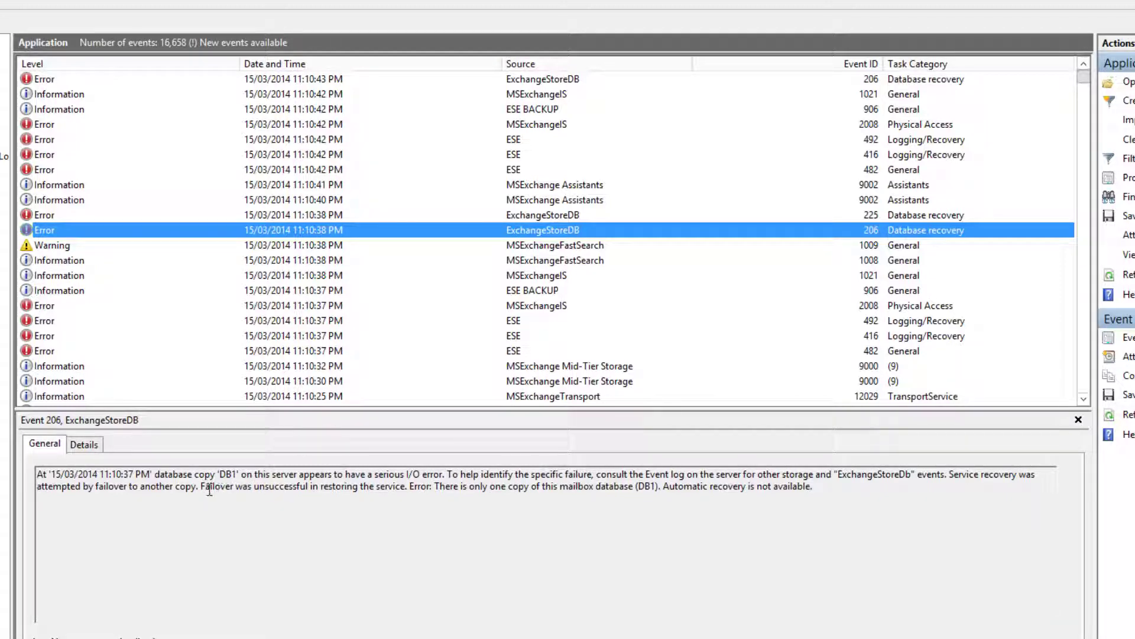
{"action": "left_click", "coordinate": [405, 215]}
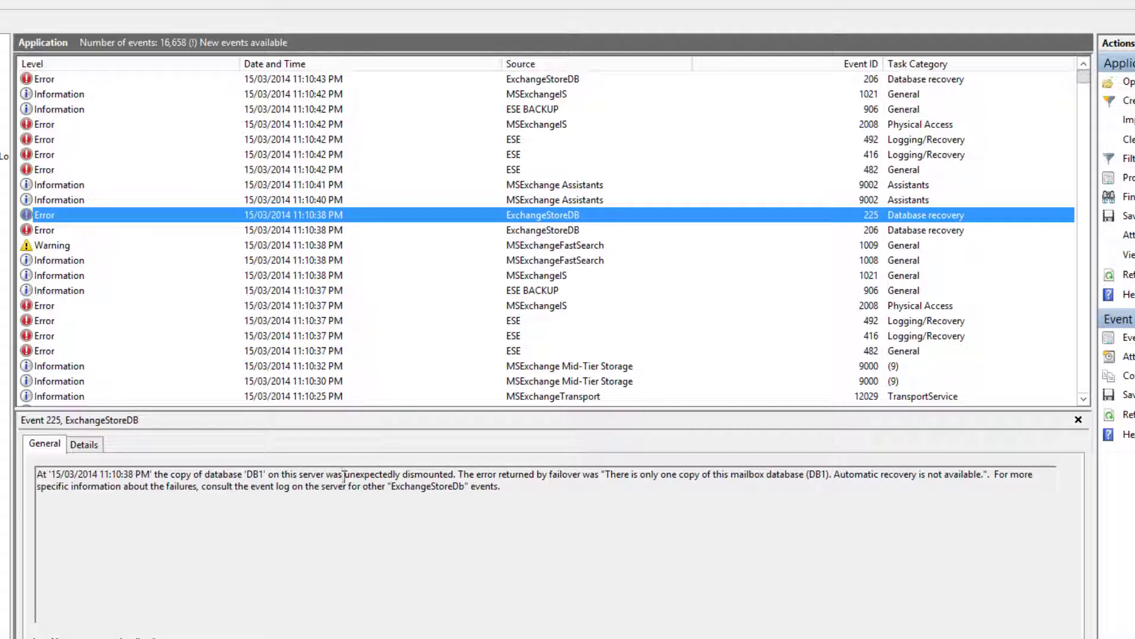
{"action": "left_click_drag", "start_coordinate": [343, 474], "coordinate": [440, 475]}
{"action": "left_click", "coordinate": [548, 486]}
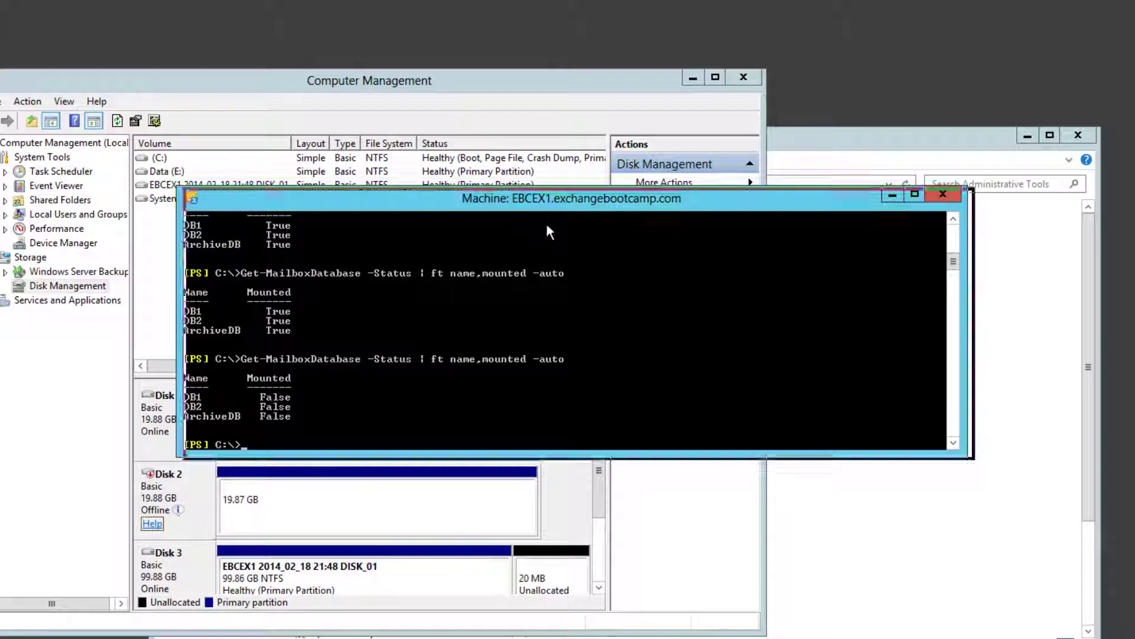
Move the shell window aside and open Services from Administrative Tools
{"action": "left_click_drag", "start_coordinate": [483, 197], "coordinate": [564, 222]}
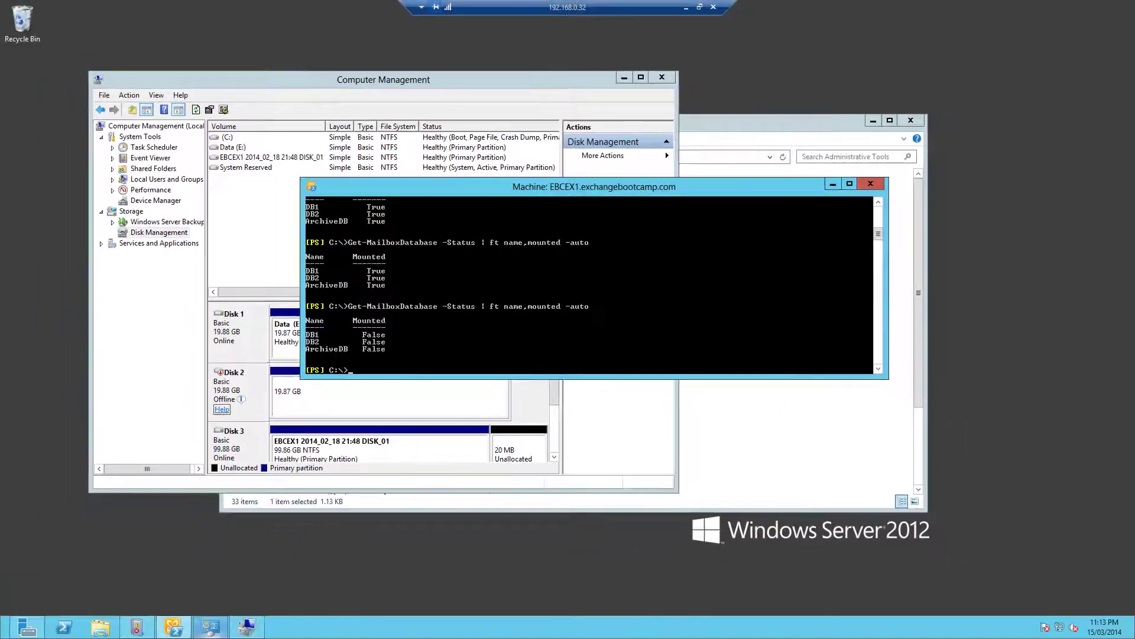
{"action": "left_click", "coordinate": [210, 627]}
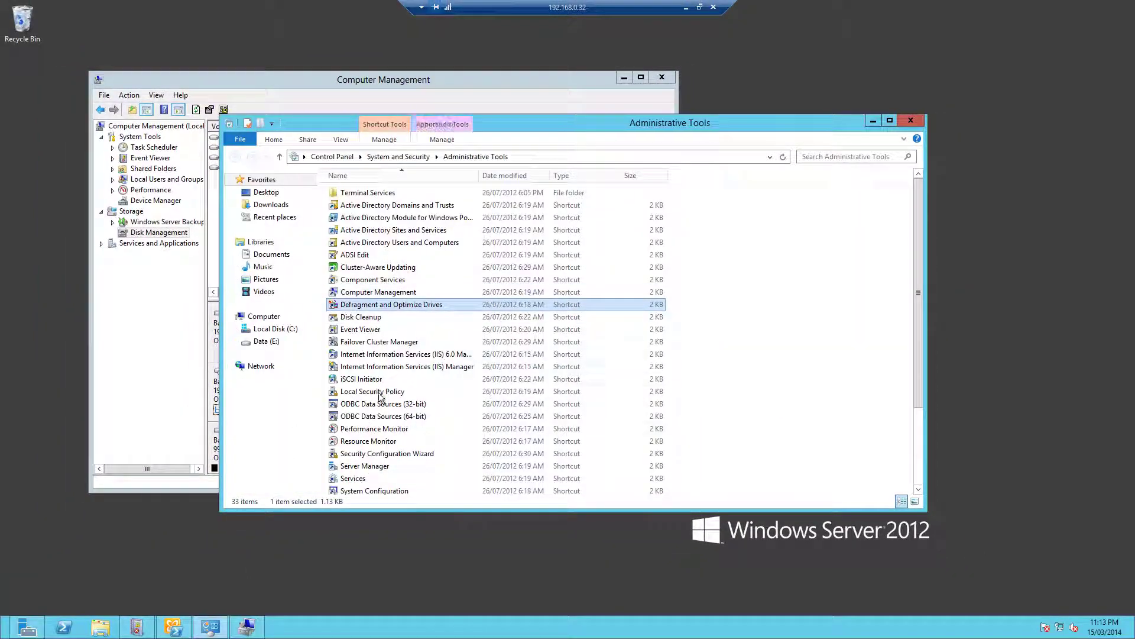
{"action": "scroll", "coordinate": [429, 323], "scroll_direction": "down", "scroll_amount": 3}
{"action": "double_click", "coordinate": [358, 378]}
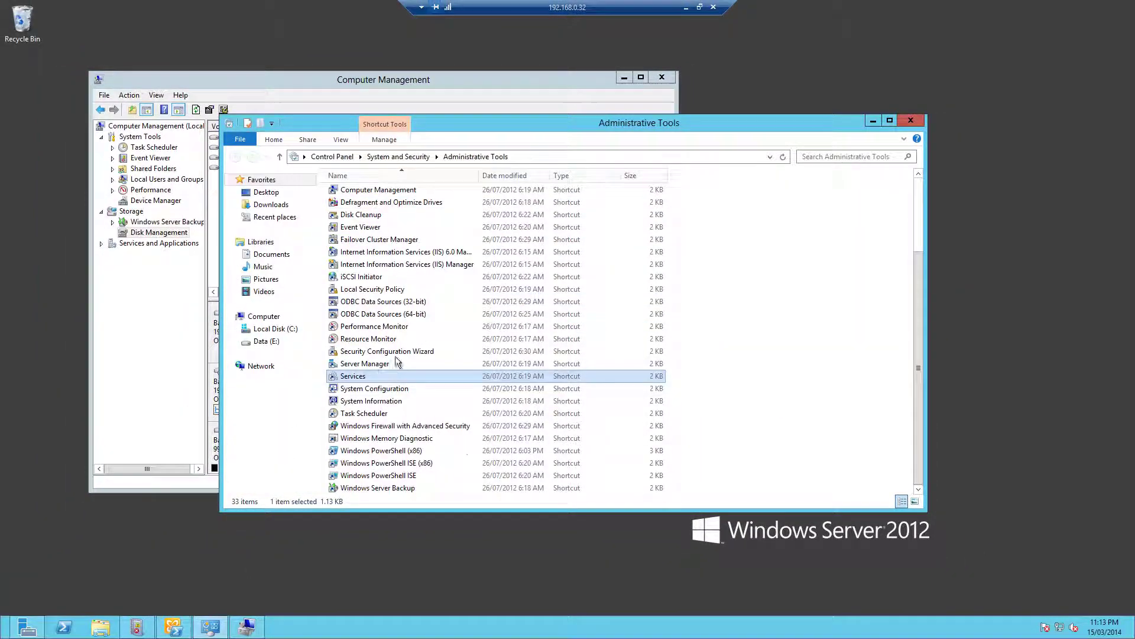
{"action": "left_click", "coordinate": [302, 253]}
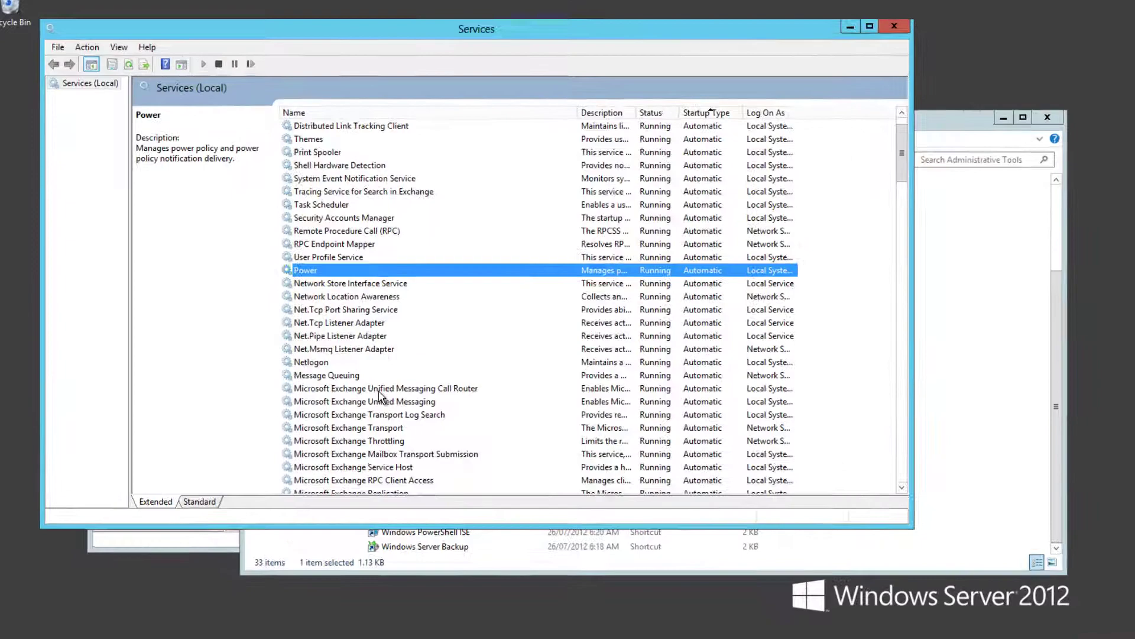
Sort the services by name and stop the Microsoft Exchange Information Store service
{"action": "scroll", "coordinate": [380, 395], "scroll_direction": "down", "scroll_amount": 4}
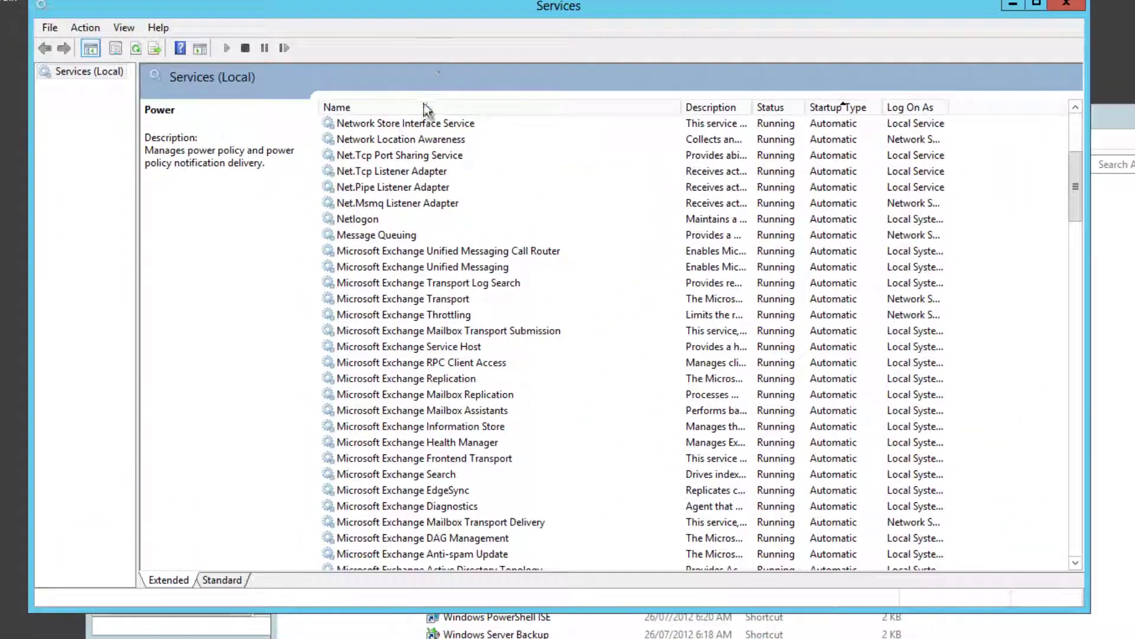
{"action": "left_click", "coordinate": [426, 108]}
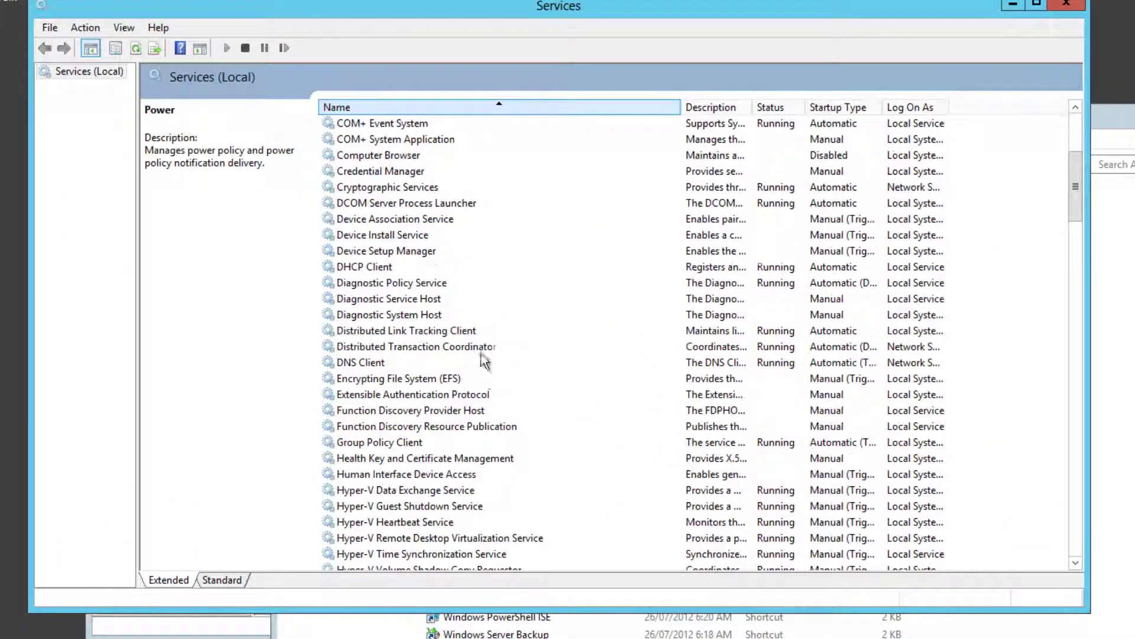
{"action": "left_click", "coordinate": [482, 378]}
{"action": "scroll", "coordinate": [480, 384], "scroll_direction": "down", "scroll_amount": 15}
{"action": "scroll", "coordinate": [479, 389], "scroll_direction": "down", "scroll_amount": 2}
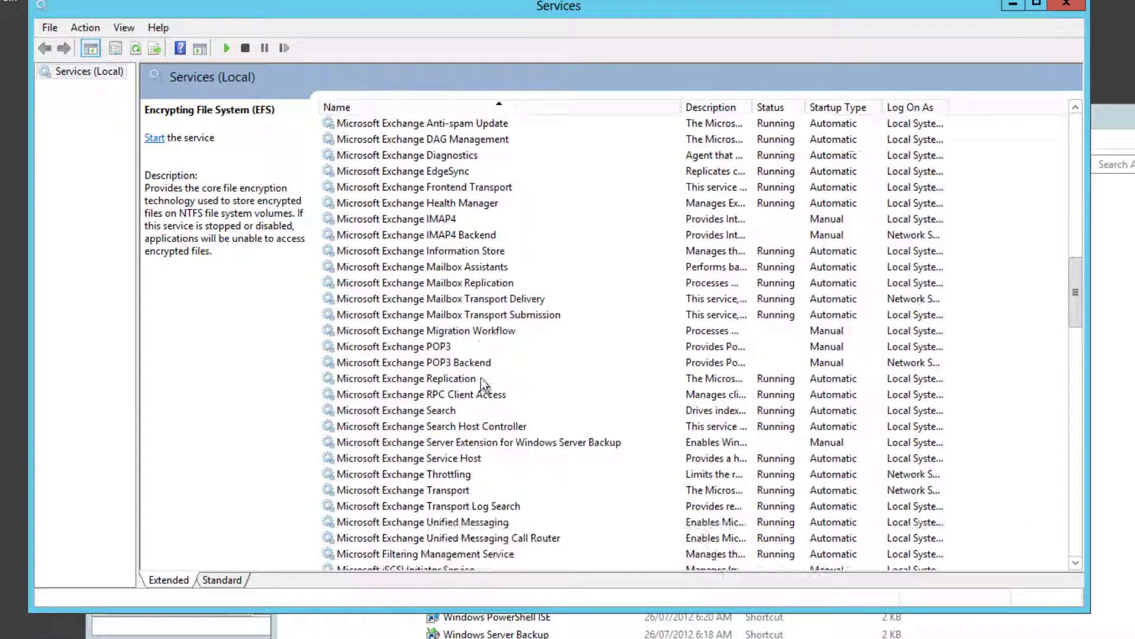
{"action": "left_click", "coordinate": [457, 252]}
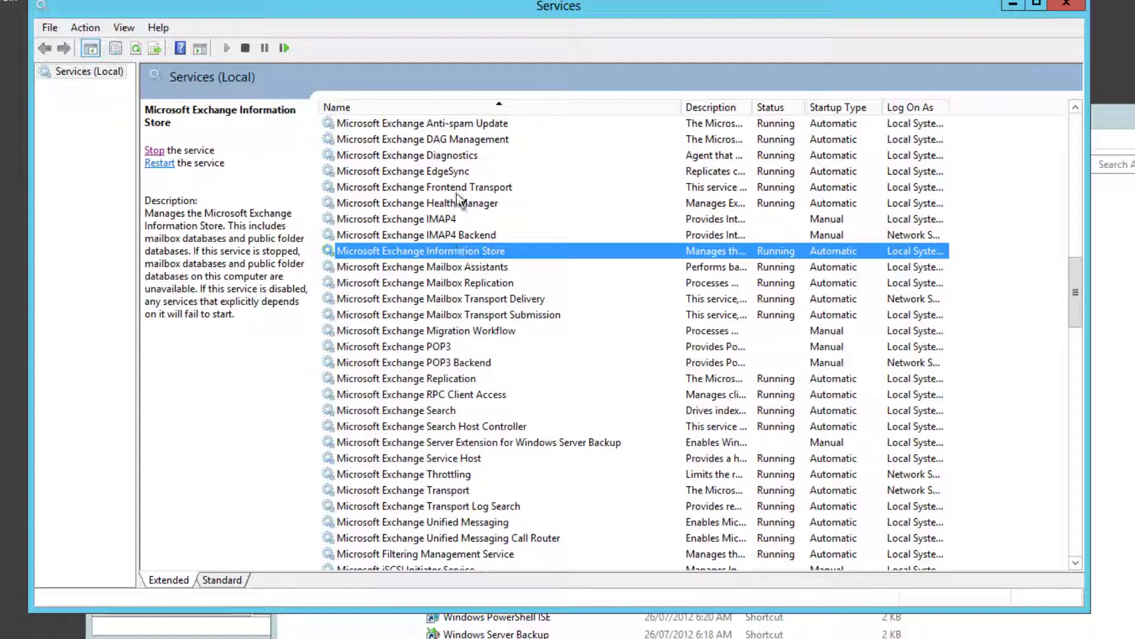
{"action": "left_click", "coordinate": [250, 51]}
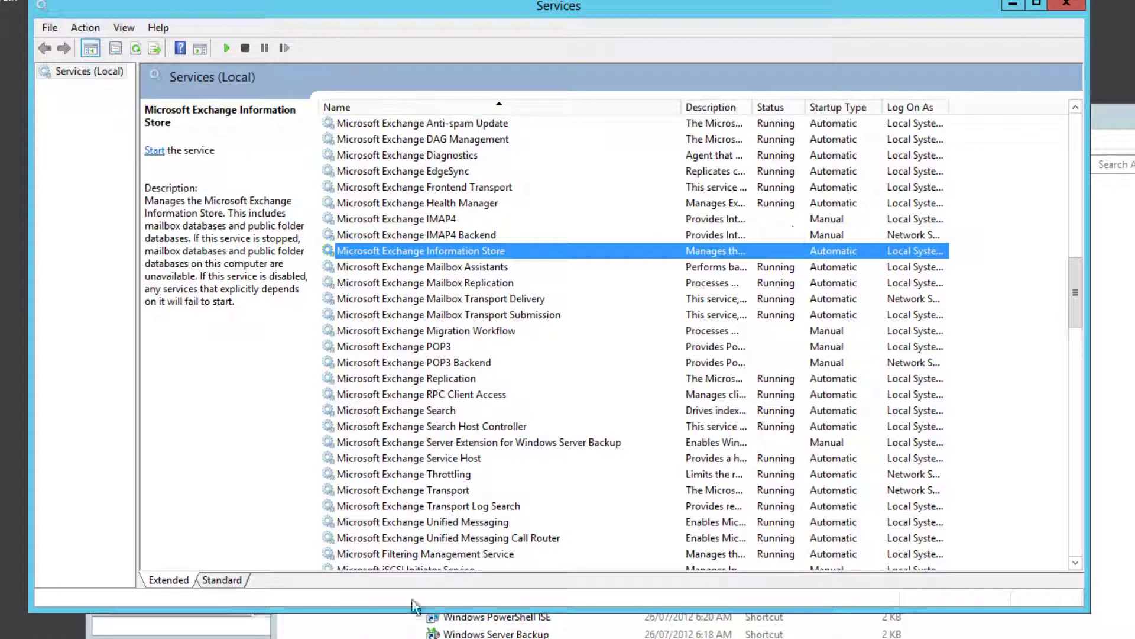
Switch to Computer Management and bring Disk 2 back online in Disk Management
{"action": "left_click", "coordinate": [181, 632]}
{"action": "right_click", "coordinate": [321, 493]}
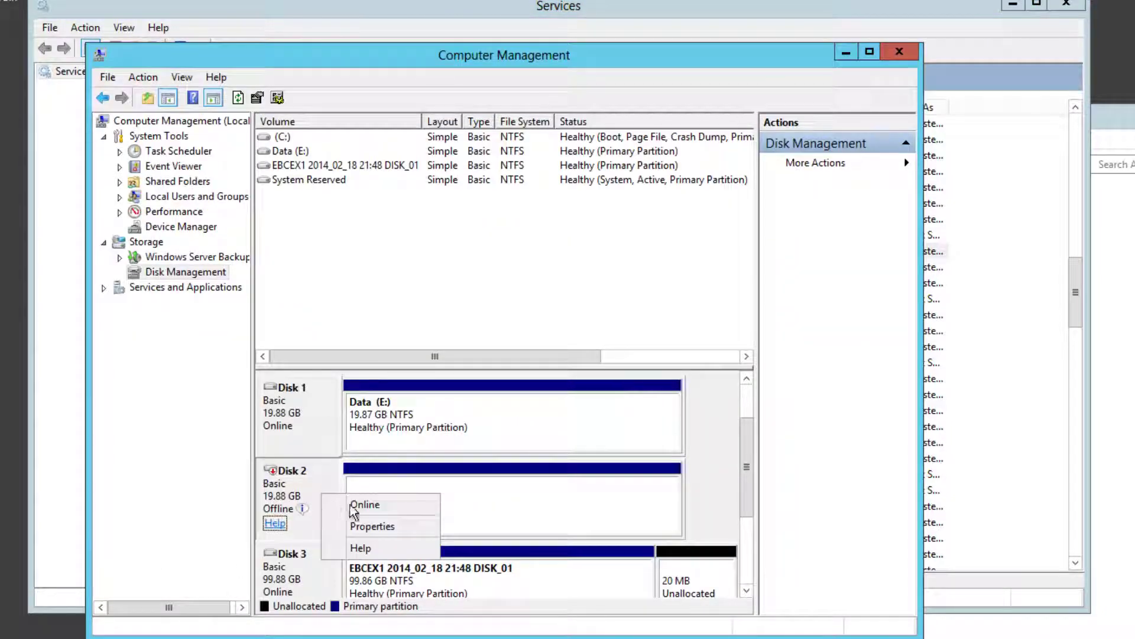
{"action": "left_click", "coordinate": [378, 501]}
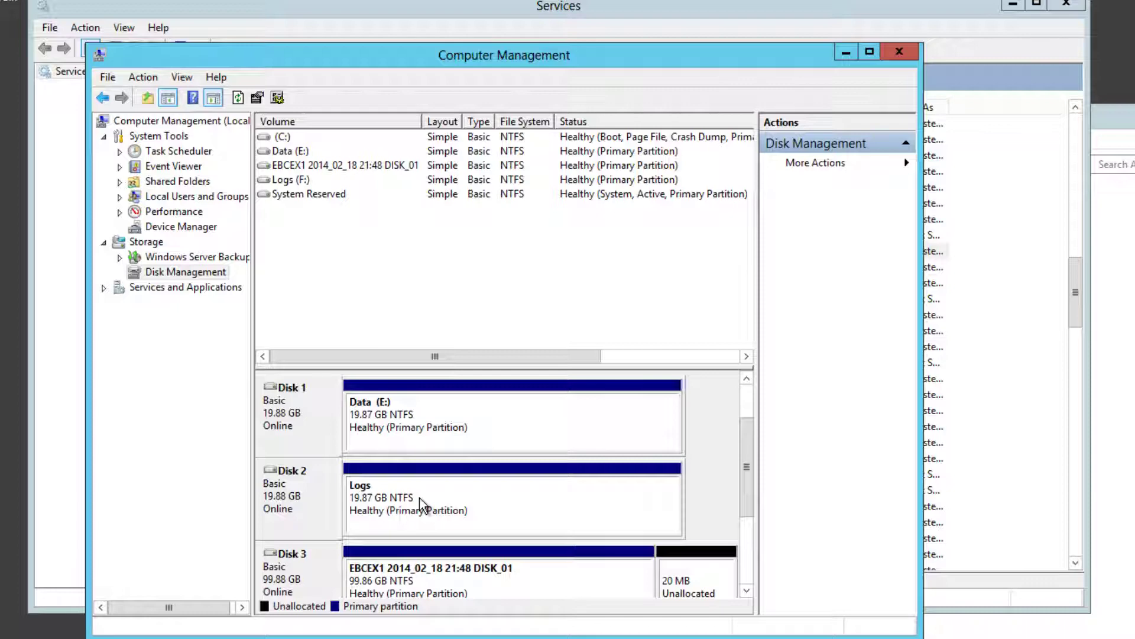
Open the Logs (F:) volume in File Explorer and cut the ArchiveDB, DB1 and DB2 folders
{"action": "key", "text": "super+e"}
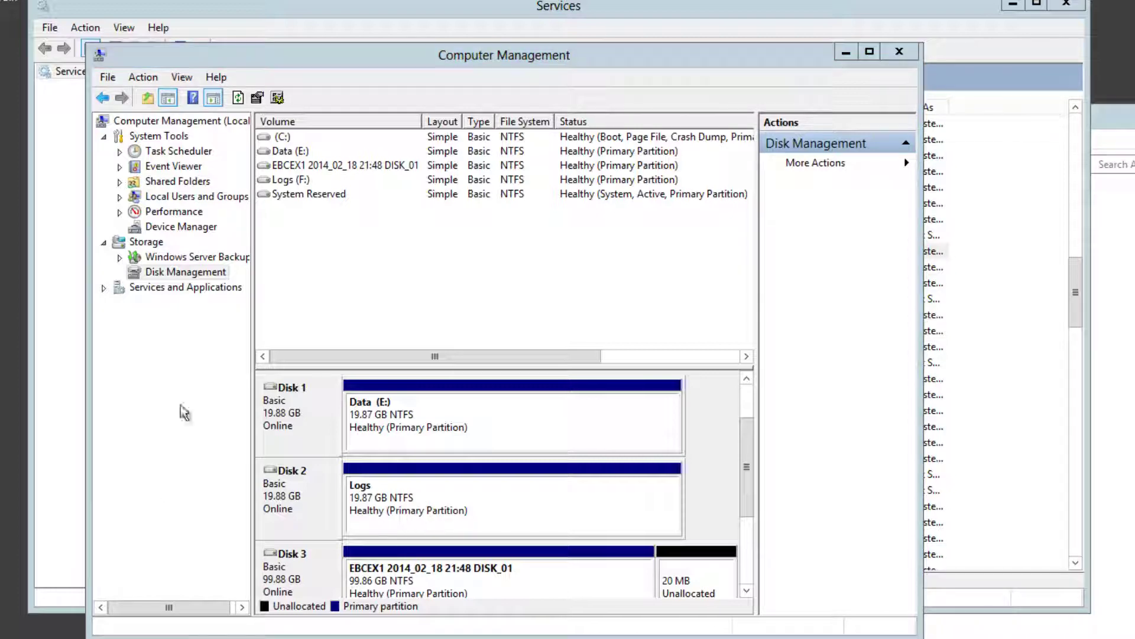
{"action": "left_click", "coordinate": [341, 486]}
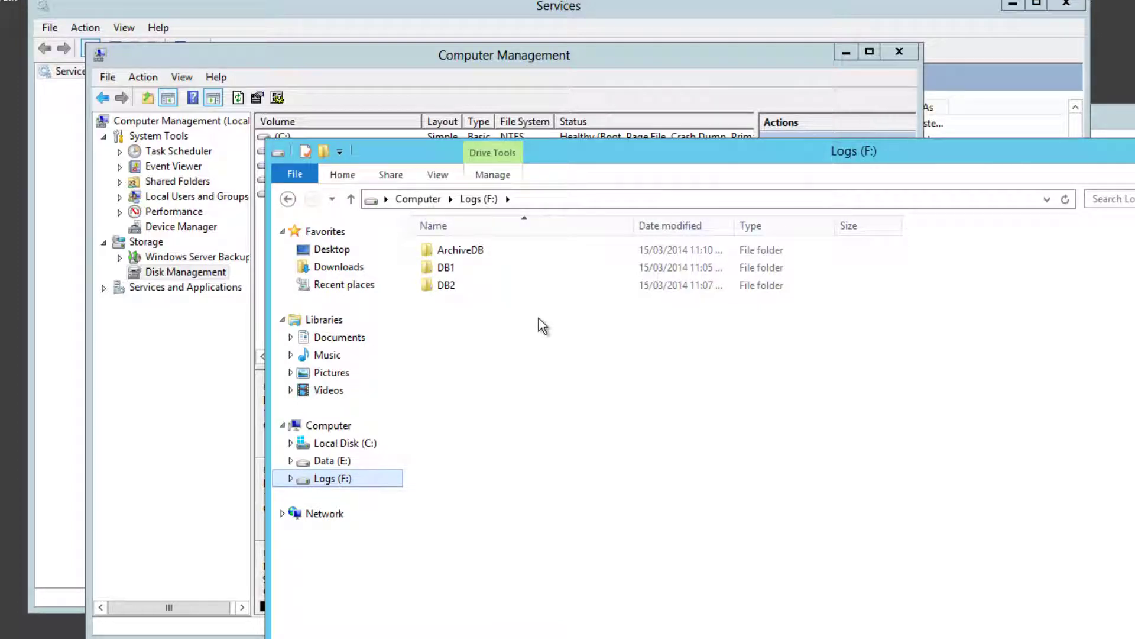
{"action": "left_click_drag", "start_coordinate": [539, 319], "coordinate": [430, 245]}
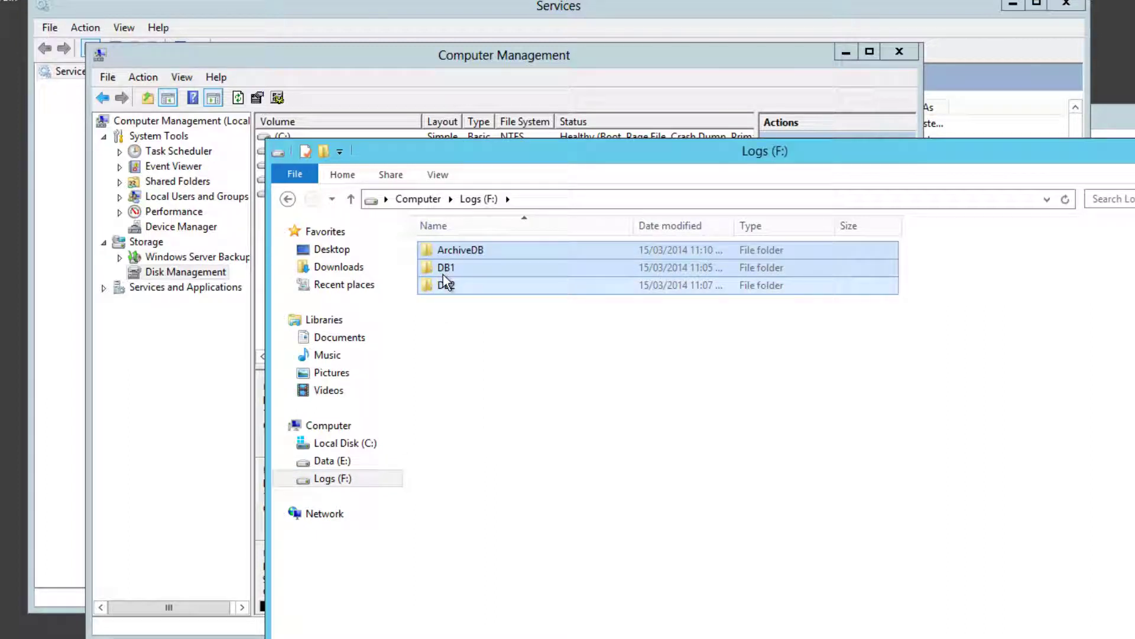
{"action": "right_click", "coordinate": [442, 275]}
{"action": "left_click", "coordinate": [491, 345]}
Create a folder named Temp on Local Disk (C:) and paste the cut log folders into it
{"action": "left_click", "coordinate": [349, 444]}
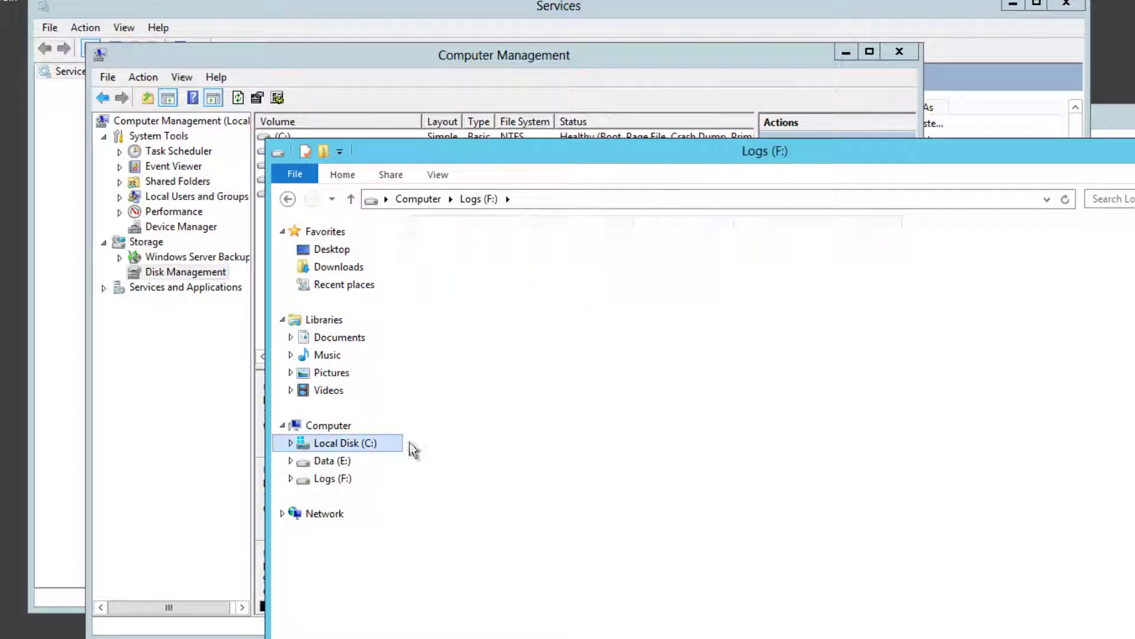
{"action": "right_click", "coordinate": [453, 485]}
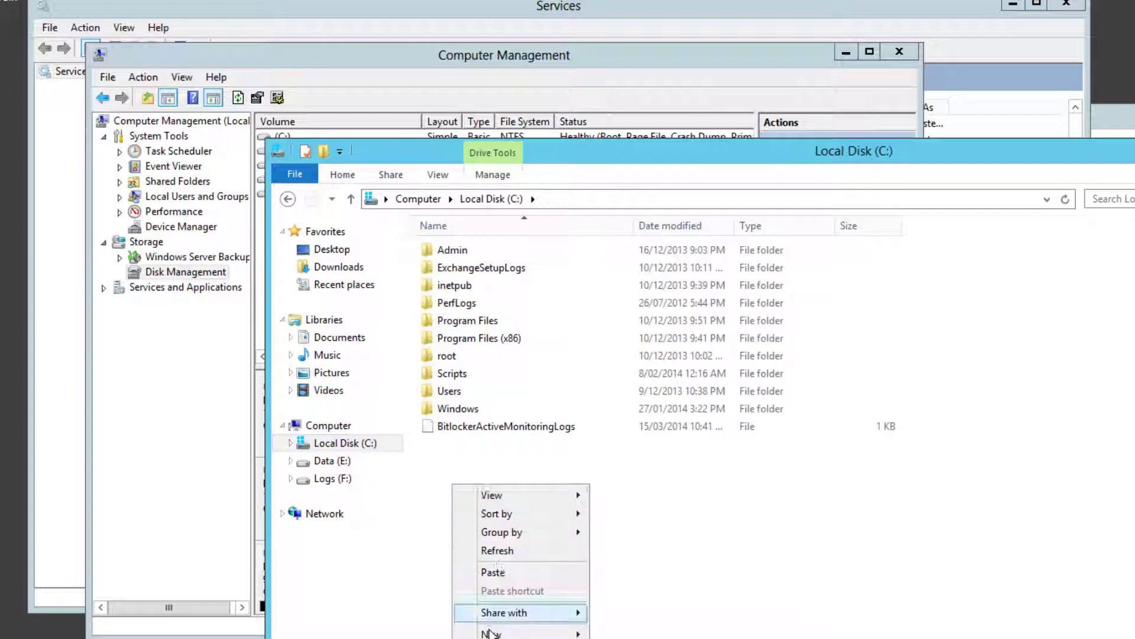
{"action": "left_click", "coordinate": [622, 630]}
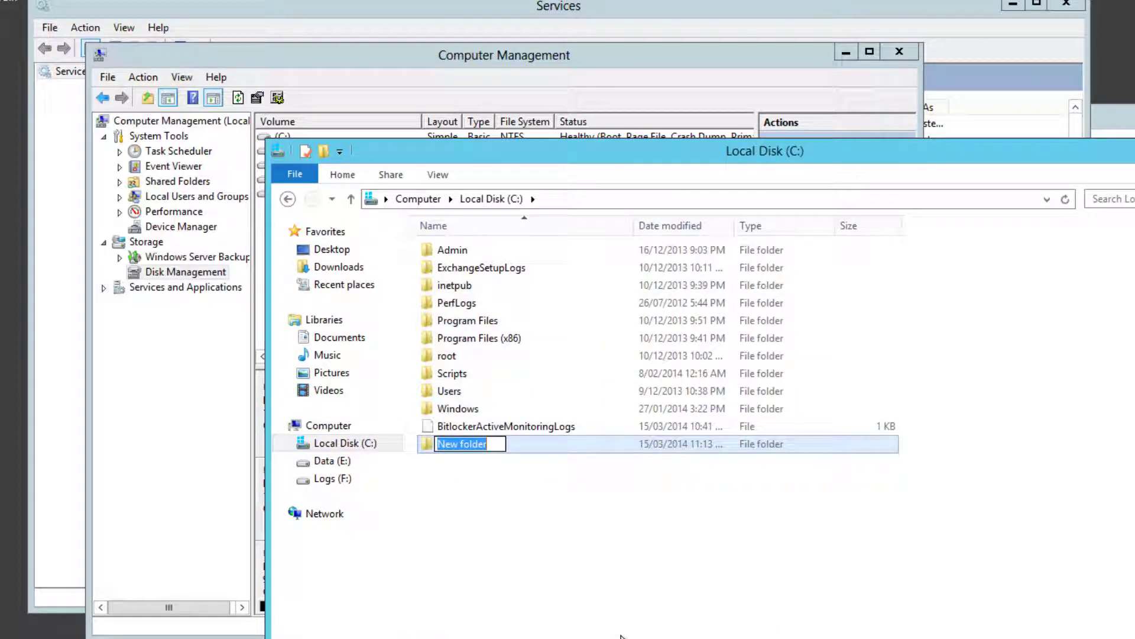
{"action": "type", "text": "Temp"}
{"action": "key", "text": "Return"}
{"action": "key", "text": "Return"}
{"action": "right_click", "coordinate": [531, 380]}
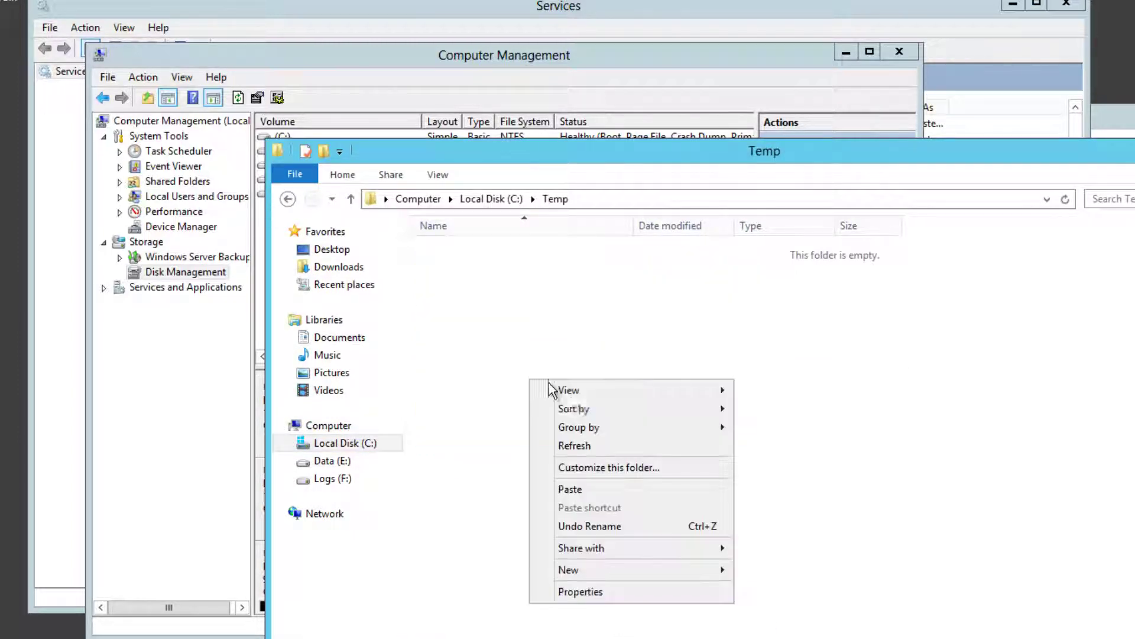
{"action": "left_click", "coordinate": [578, 467]}
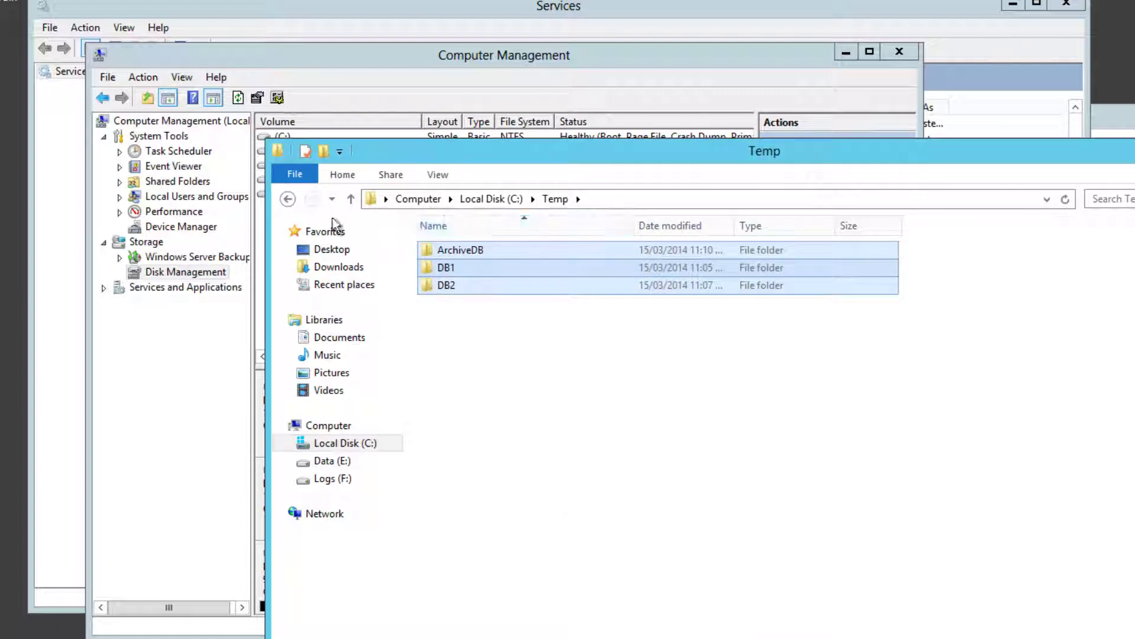
Check the contents of the Logs (F:) volume and close File Explorer
{"action": "left_click", "coordinate": [334, 479]}
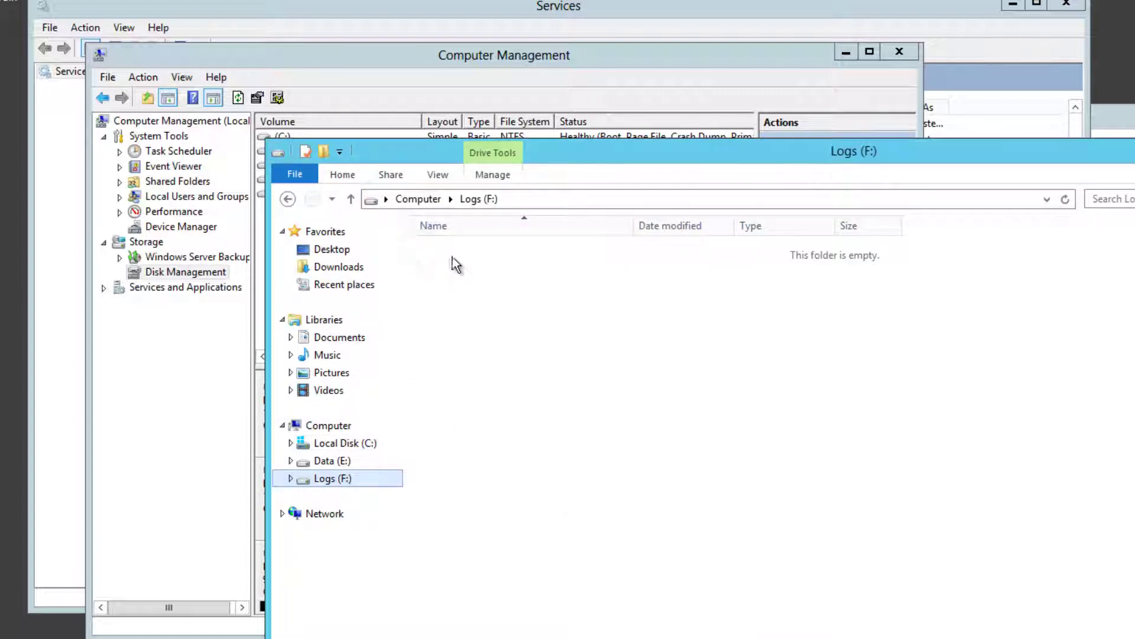
{"action": "left_click", "coordinate": [488, 296]}
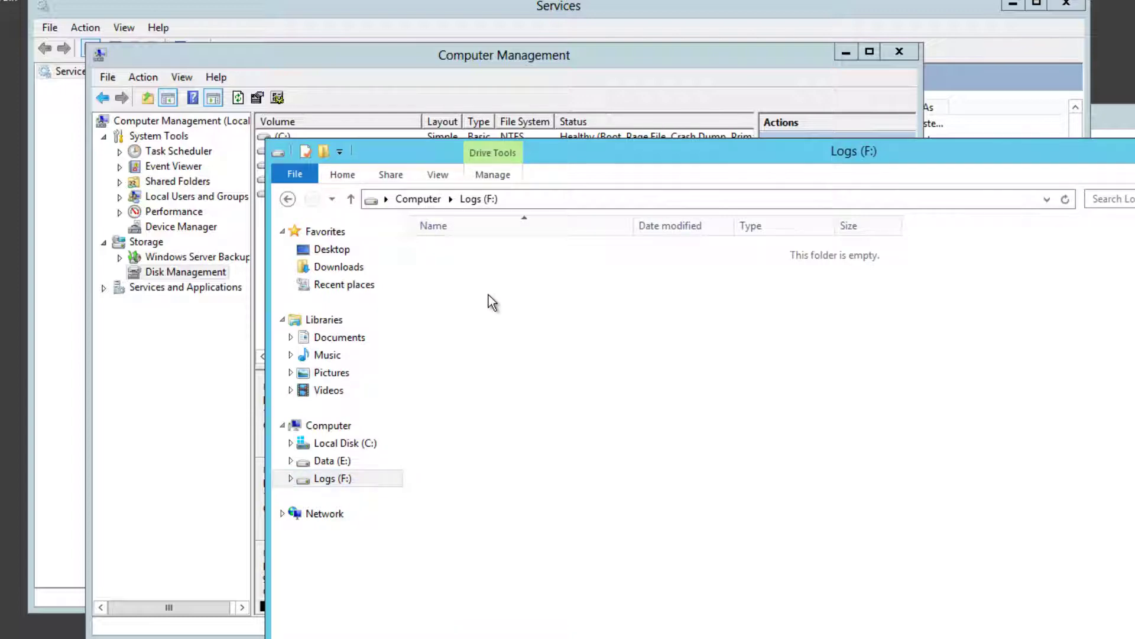
{"action": "key", "text": "alt+F4"}
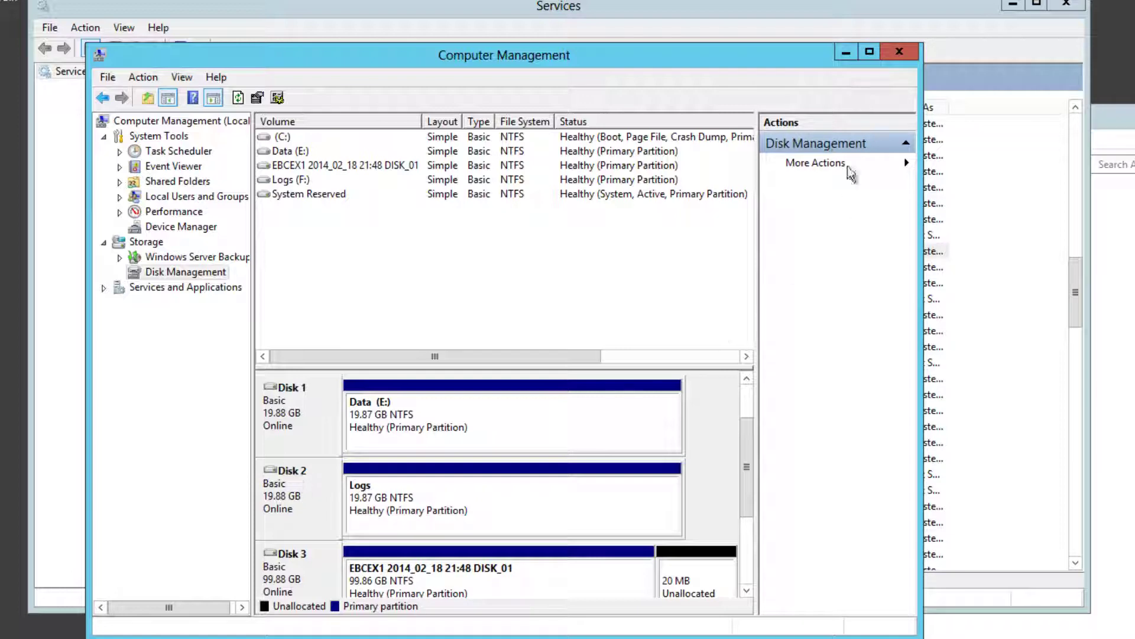
Start the Microsoft Exchange Information Store service and query the mounted status of all mailbox databases in the Exchange shell
{"action": "left_click", "coordinate": [846, 53]}
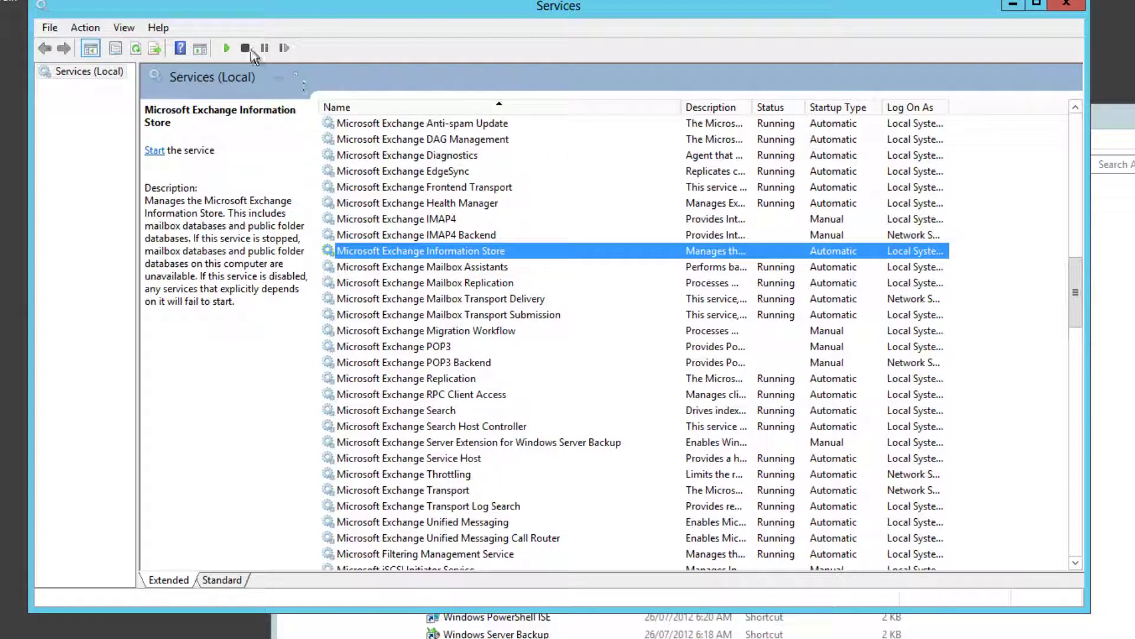
{"action": "left_click", "coordinate": [226, 48]}
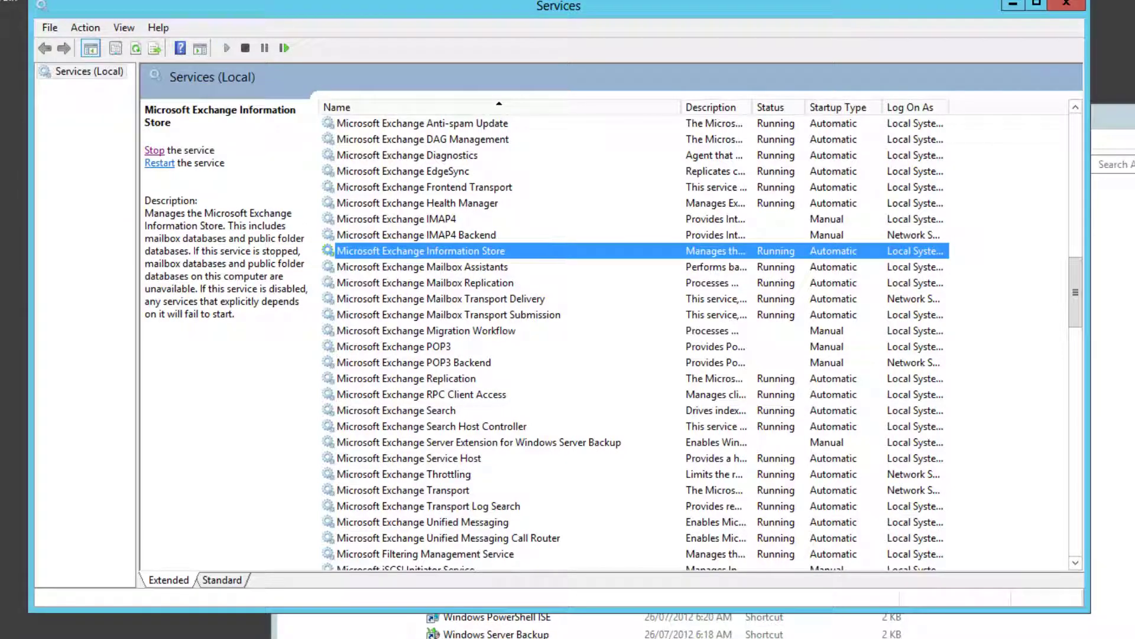
{"action": "key", "text": "alt+Tab"}
{"action": "key", "text": "Up"}
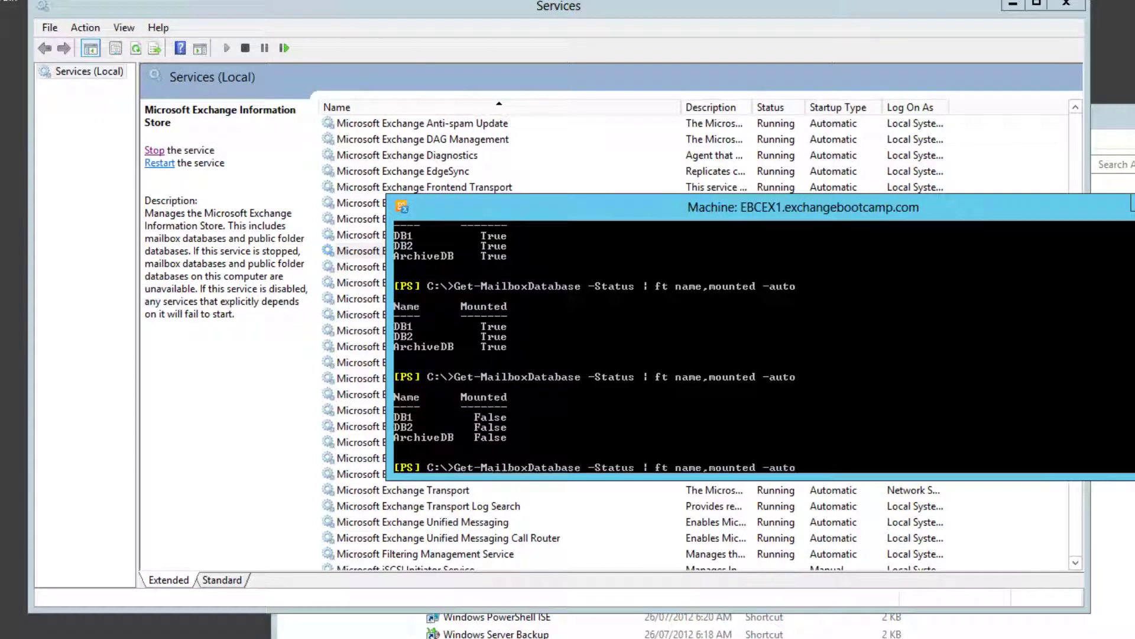
{"action": "key", "text": "Return"}
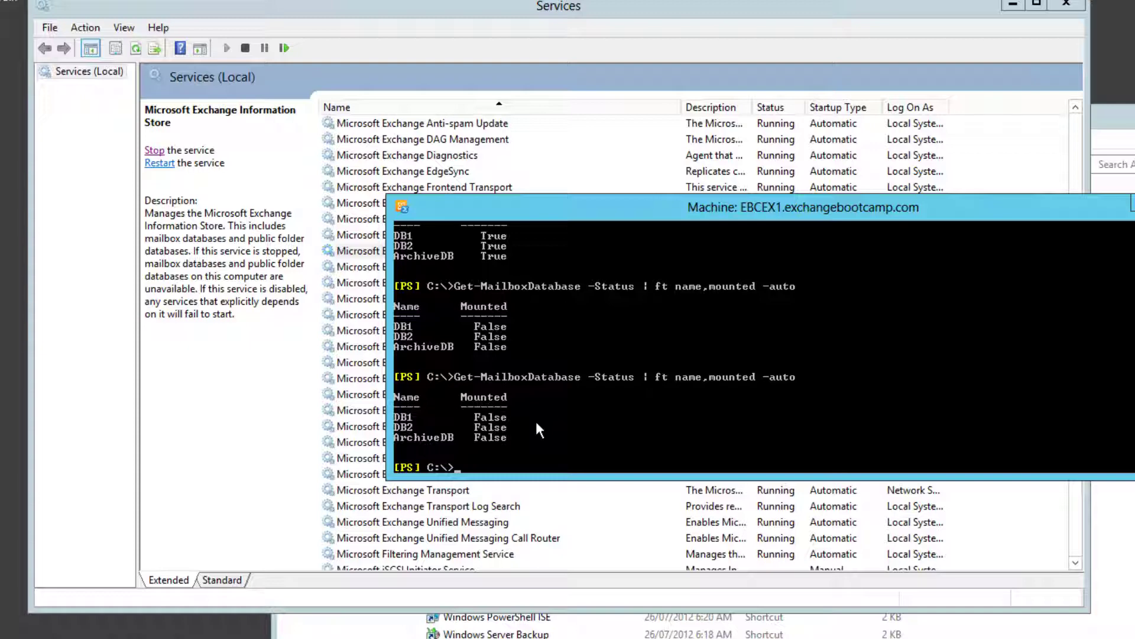
Try to mount mailbox database DB1 with Mount-Database
{"action": "type", "text": "mount-da"}
{"action": "key", "text": "Tab"}
{"action": "type", "text": "DB1"}
{"action": "key", "text": "Return"}
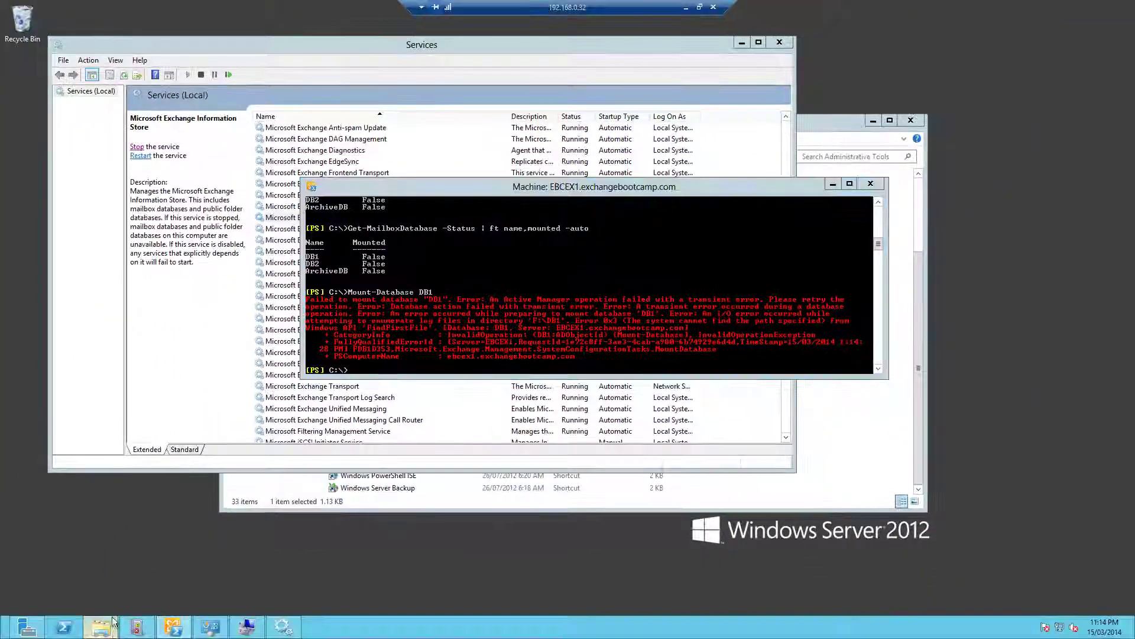
Create a folder named DB1 at the root of the Logs (F:) volume
{"action": "left_click", "coordinate": [100, 626]}
{"action": "right_click", "coordinate": [373, 252]}
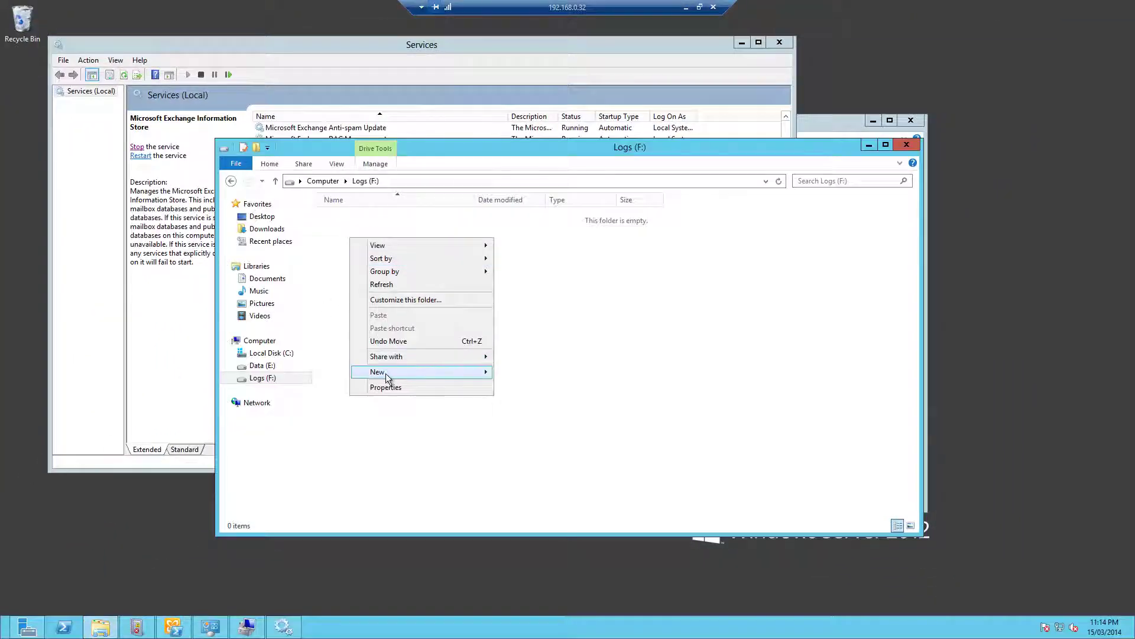
{"action": "mouse_move", "coordinate": [392, 371]}
{"action": "left_click", "coordinate": [450, 368]}
{"action": "type", "text": "DB1"}
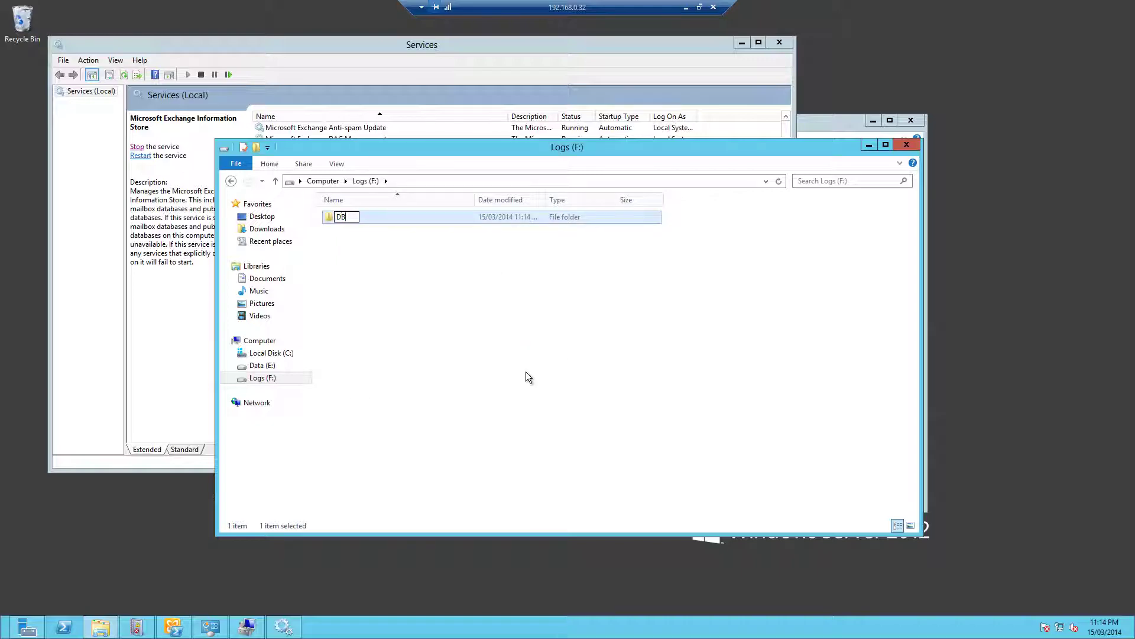
{"action": "key", "text": "Return"}
{"action": "left_click", "coordinate": [631, 294]}
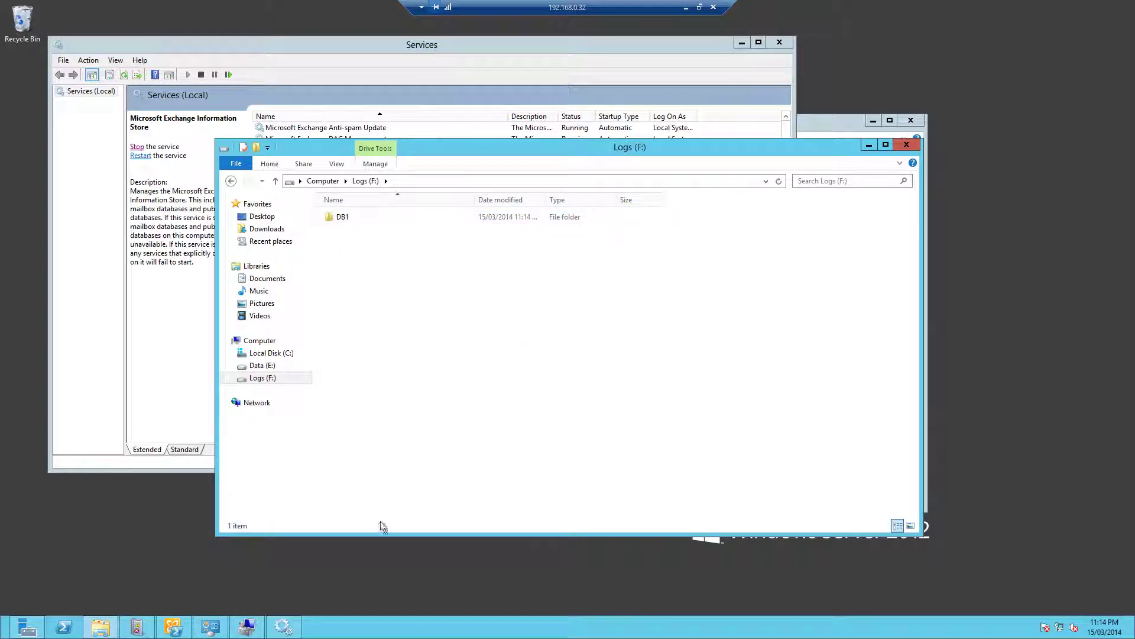
Return to the Exchange shell and retry mounting DB1
{"action": "left_click", "coordinate": [247, 626]}
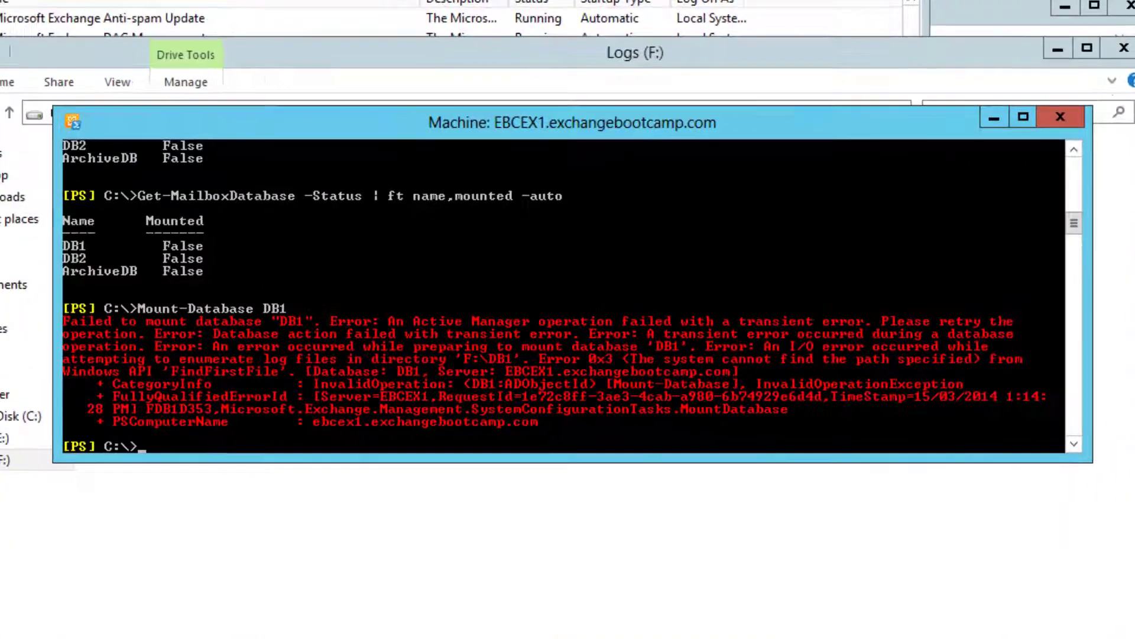
{"action": "key", "text": "Up"}
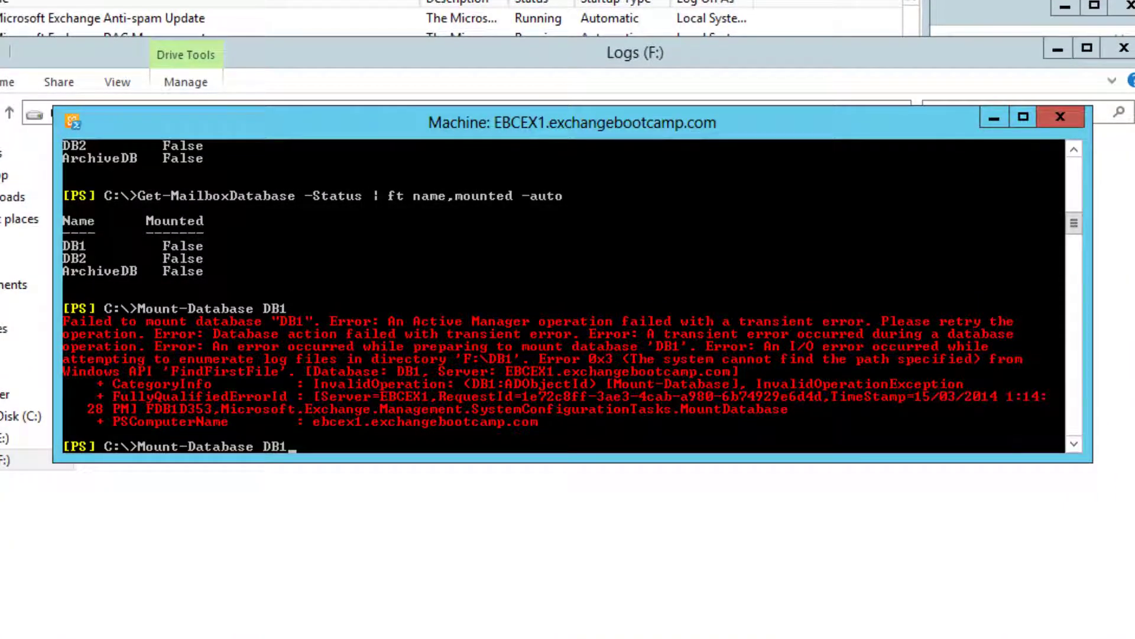
{"action": "key", "text": "Return"}
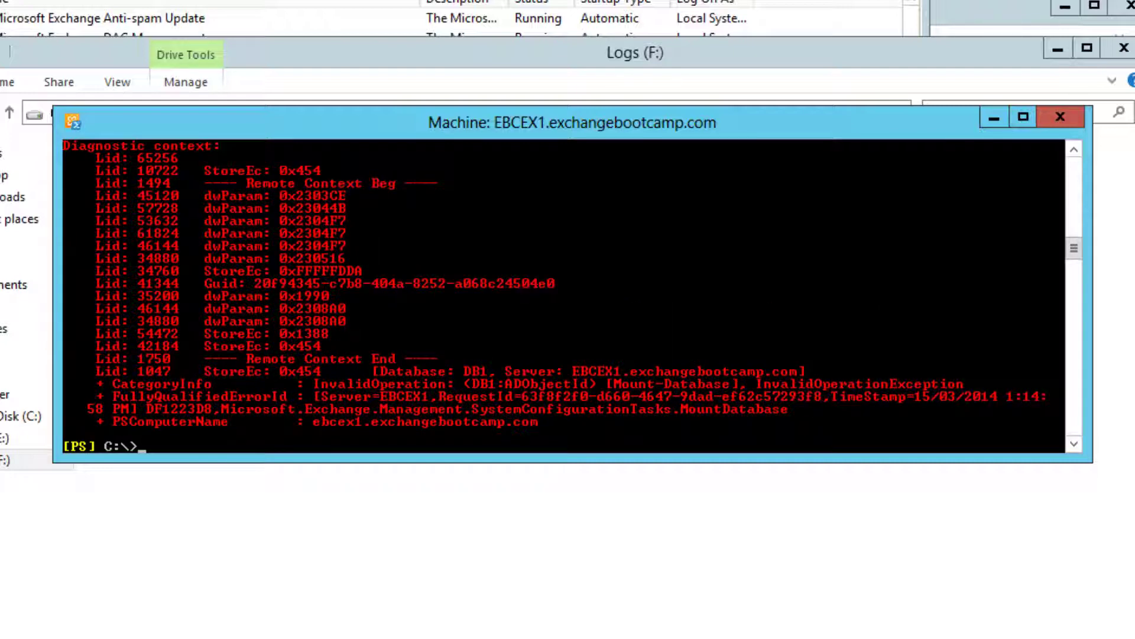
Examine the ExchangeStoreDB, MSExchangeRepl and MSExchangeIS error events in the Application log for the DB1 mount attempt
{"action": "scroll", "coordinate": [266, 309], "scroll_direction": "down", "scroll_amount": 1}
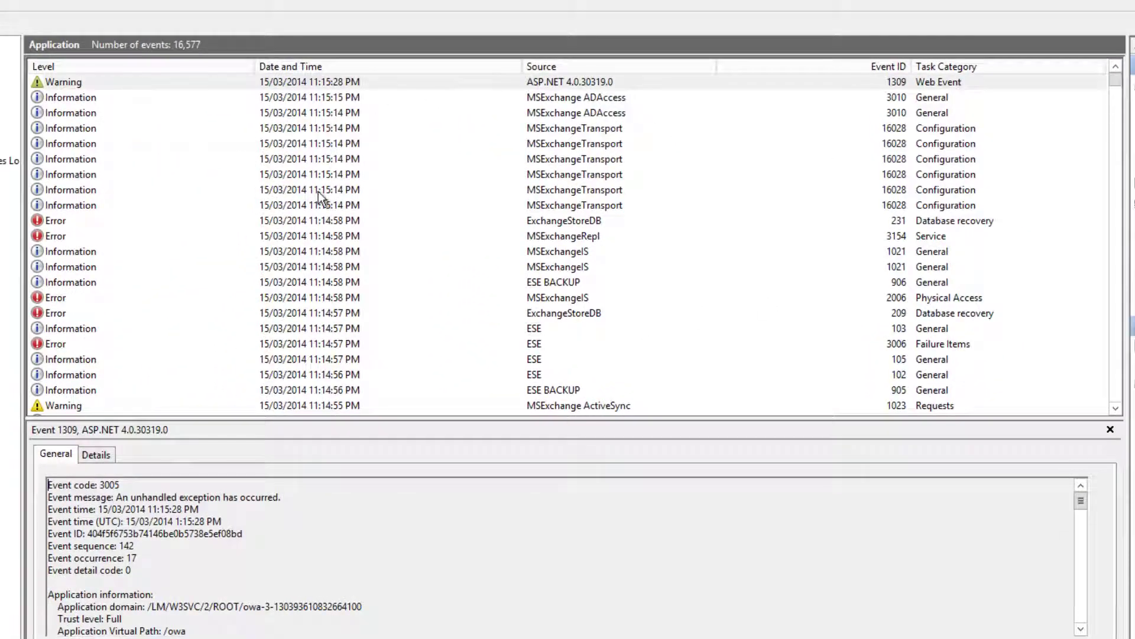
{"action": "left_click", "coordinate": [564, 225]}
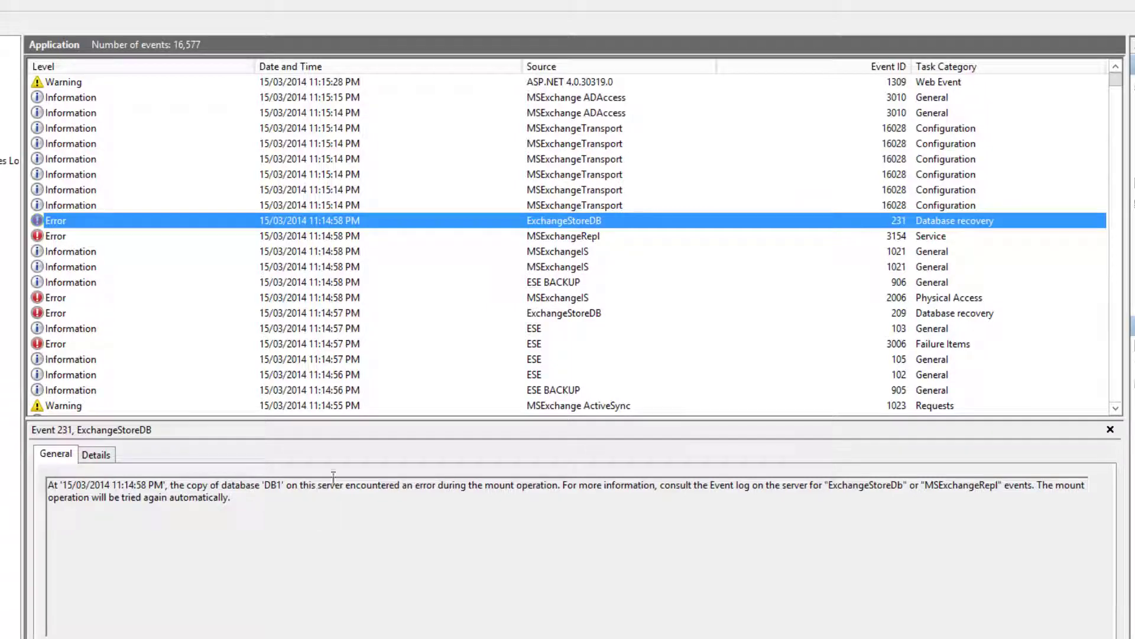
{"action": "left_click", "coordinate": [196, 237]}
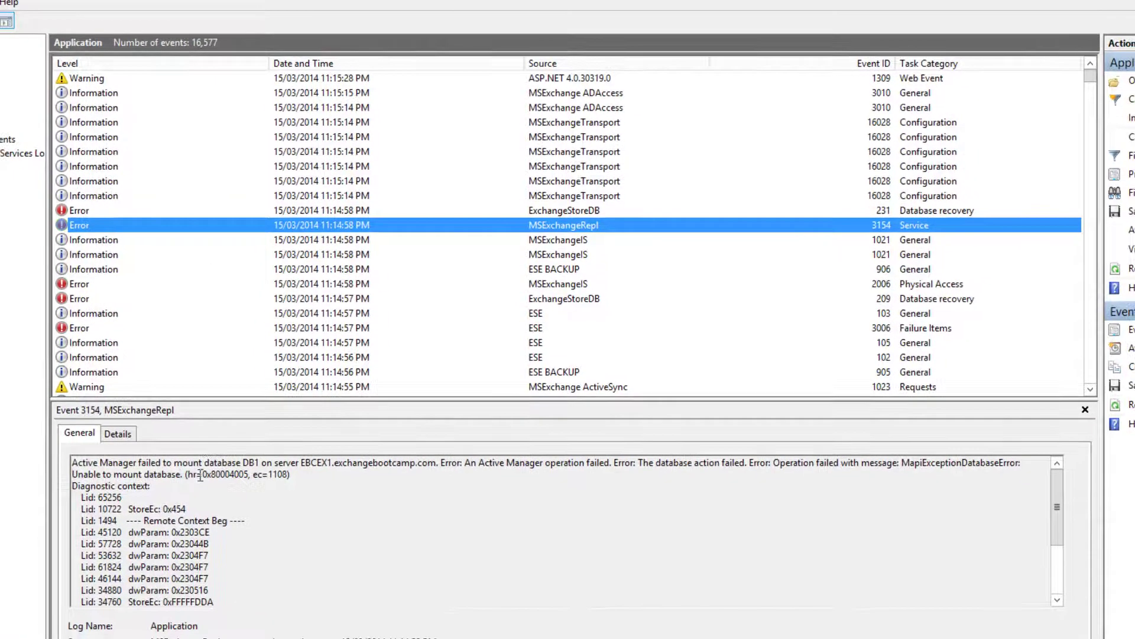
{"action": "left_click", "coordinate": [317, 498]}
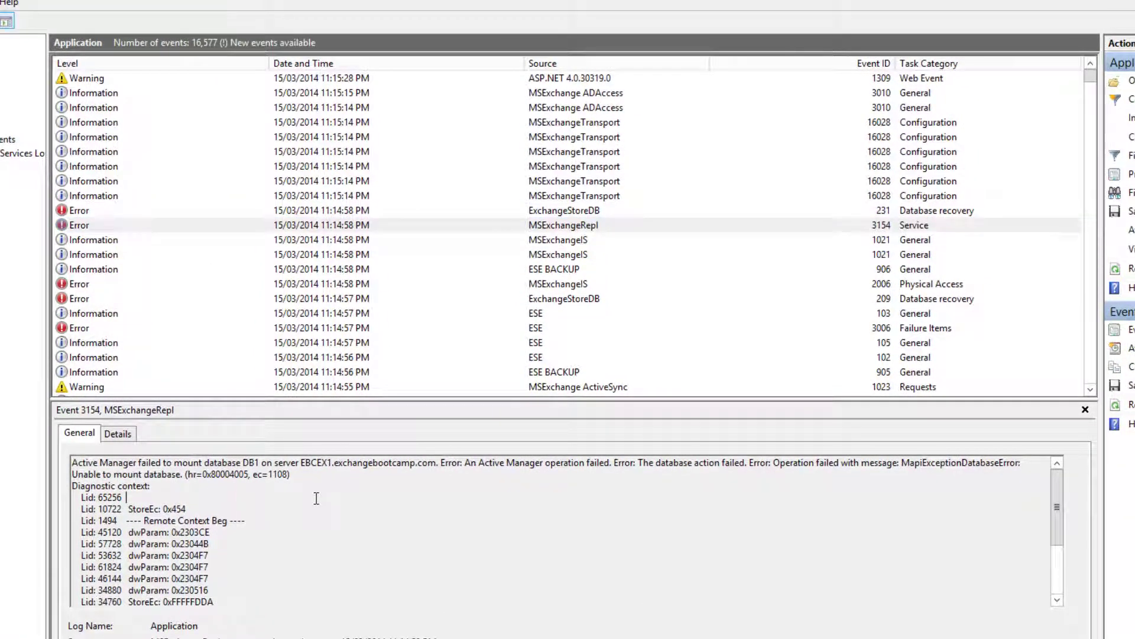
{"action": "scroll", "coordinate": [317, 499], "scroll_direction": "down", "scroll_amount": 3}
{"action": "scroll", "coordinate": [317, 498], "scroll_direction": "up", "scroll_amount": 3}
{"action": "left_click", "coordinate": [442, 288]}
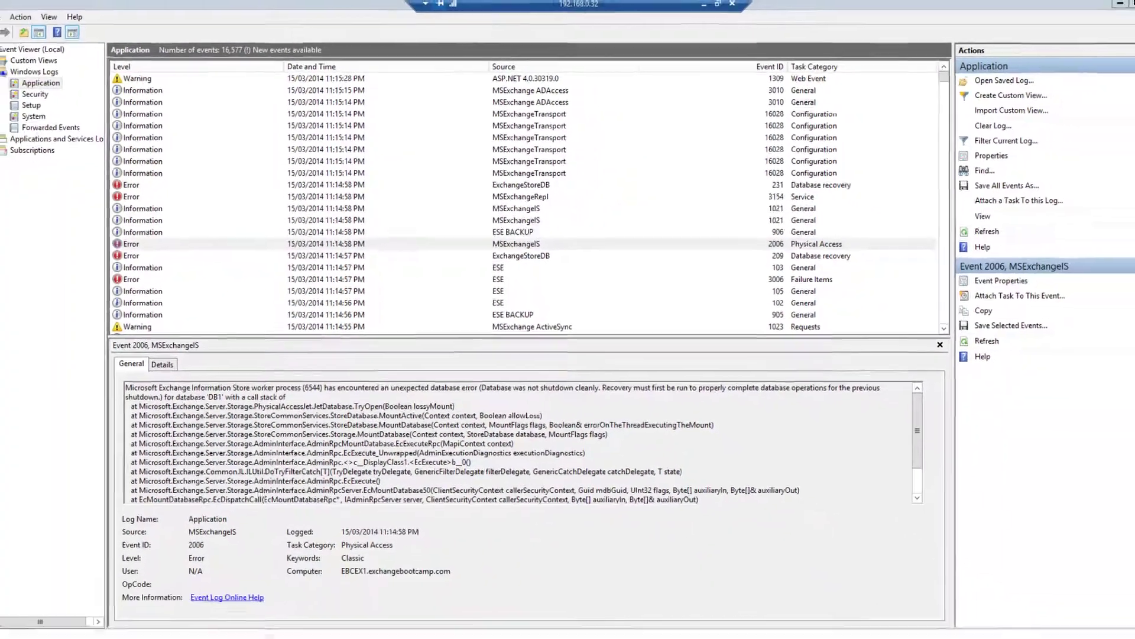
Open a Command Prompt, minimize Event Viewer and move the prompt window lower on the desktop
{"action": "key", "text": "super"}
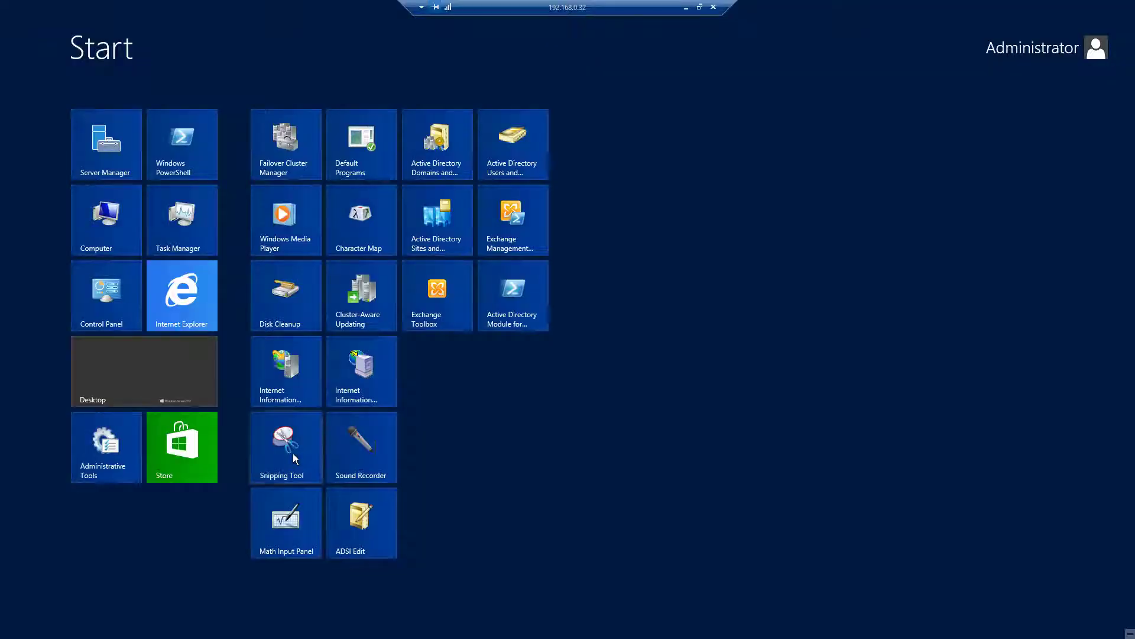
{"action": "type", "text": "cmd"}
{"action": "key", "text": "Return"}
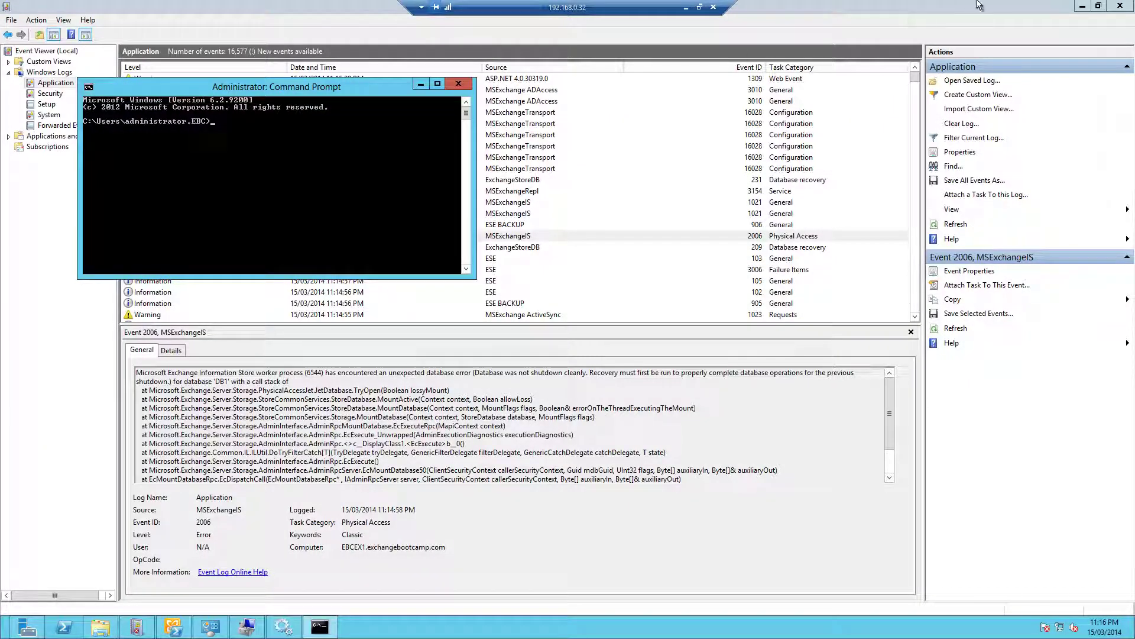
{"action": "left_click", "coordinate": [1083, 6]}
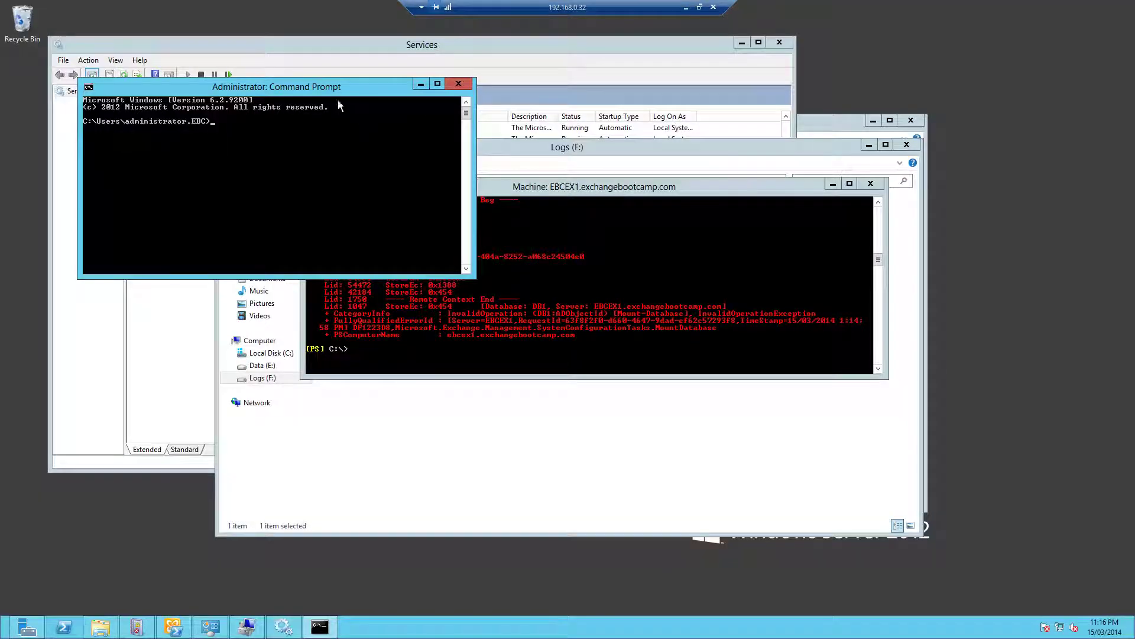
{"action": "left_click_drag", "start_coordinate": [323, 89], "coordinate": [372, 319]}
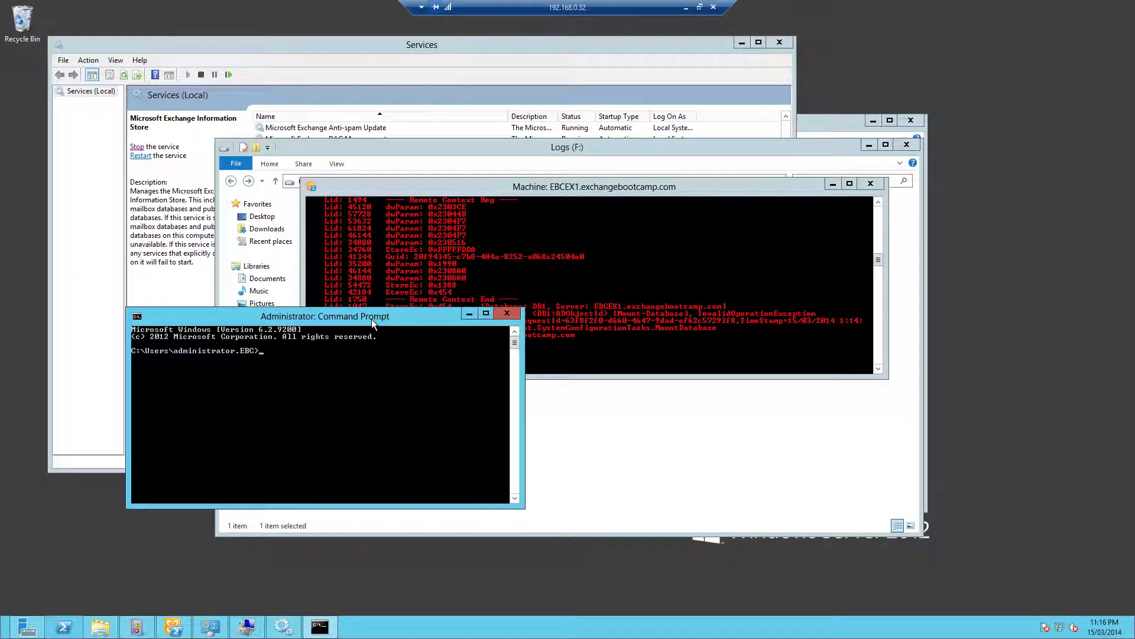
Change to the DB1 folder on the E: drive and list its contents
{"action": "type", "text": "d:"}
{"action": "key", "text": "Return"}
{"action": "type", "text": "e:"}
{"action": "key", "text": "Return"}
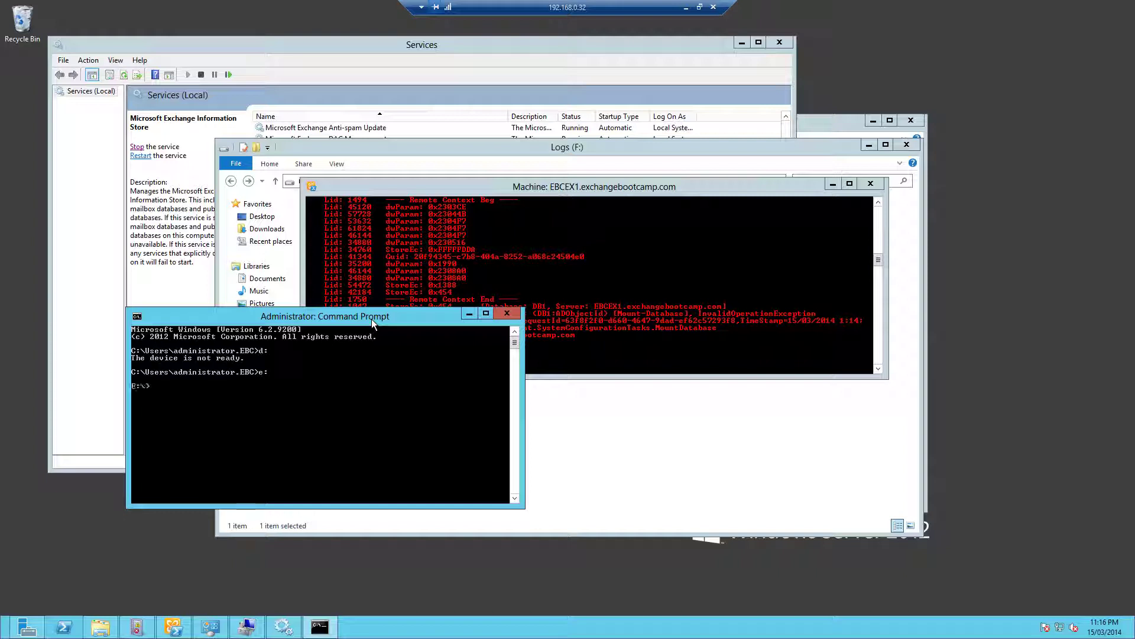
{"action": "type", "text": "cd db1"}
{"action": "key", "text": "Return"}
{"action": "type", "text": "dir"}
{"action": "key", "text": "Return"}
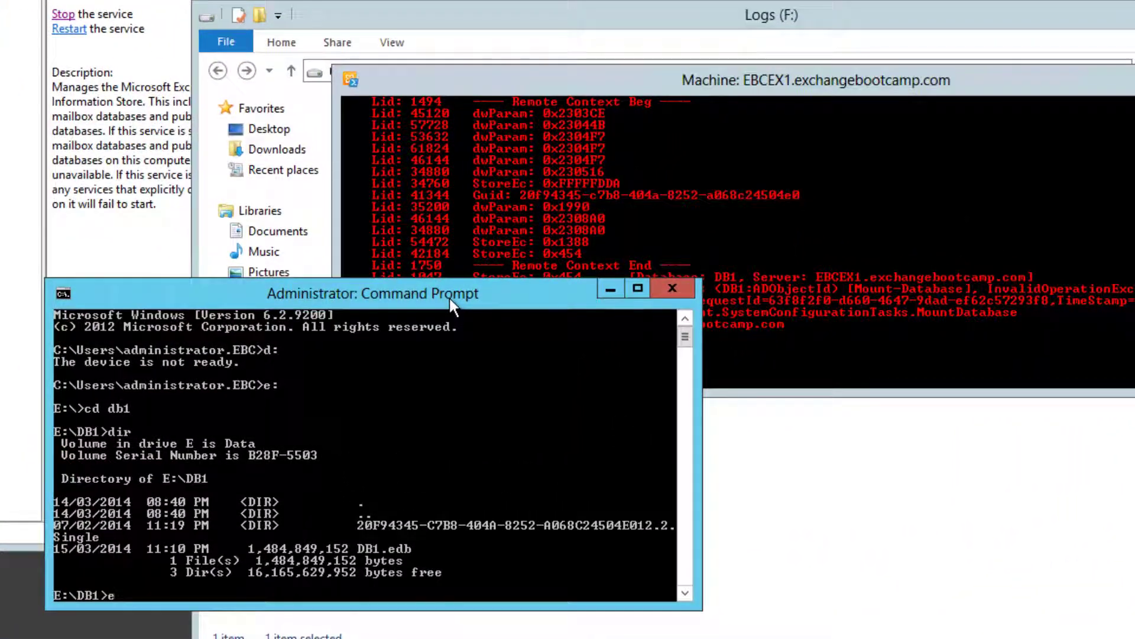
Clear the console and dump the database header with eseutil /mh DB1.edb
{"action": "type", "text": "cls"}
{"action": "key", "text": "Return"}
{"action": "type", "text": "eseuti"}
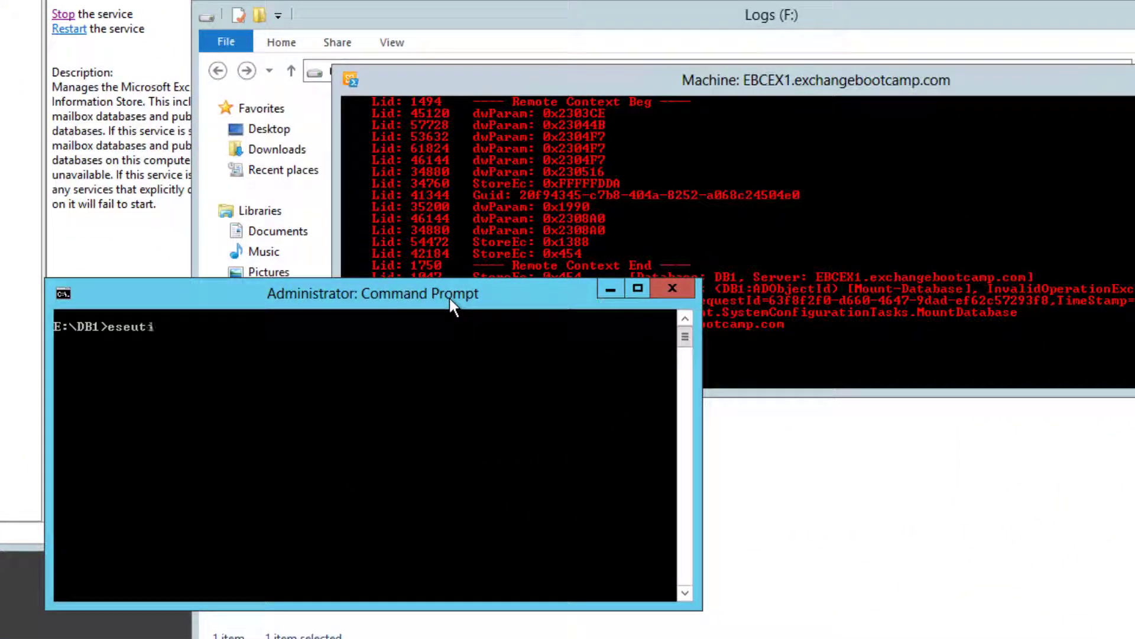
{"action": "type", "text": "l /mh db1."}
{"action": "key", "text": "Tab"}
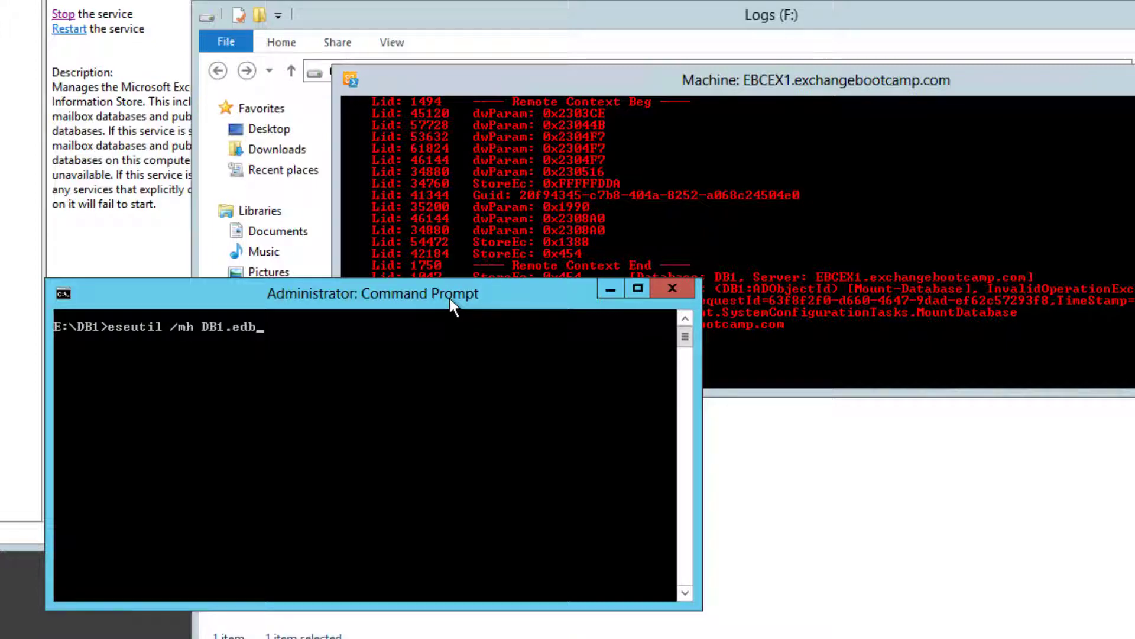
{"action": "key", "text": "Return"}
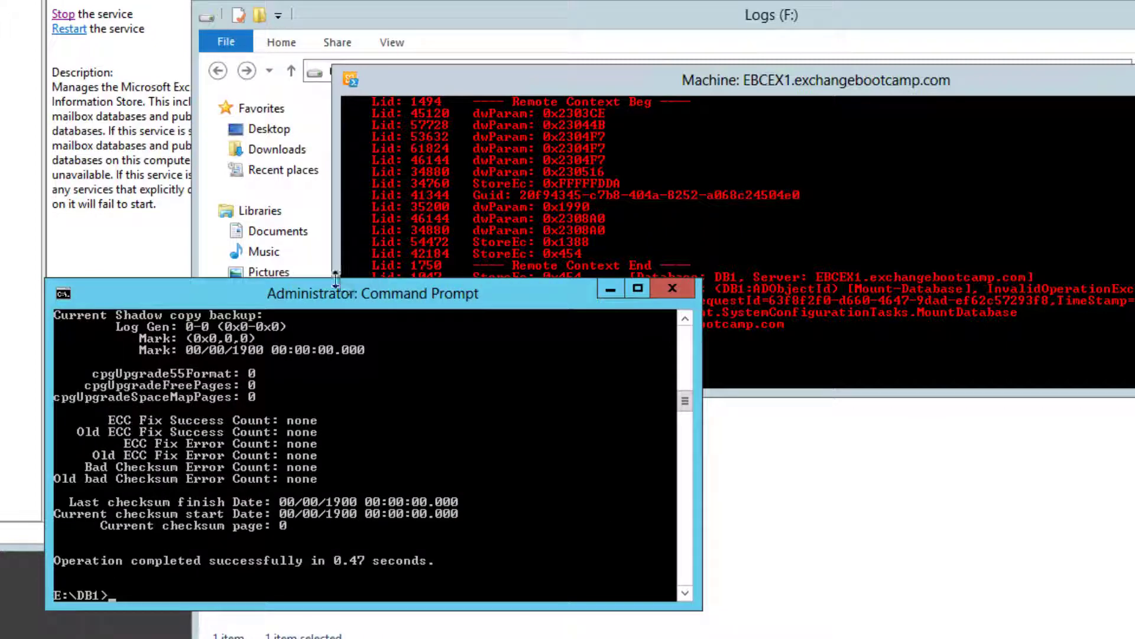
Enlarge the Command Prompt window and review the shutdown state and required logs in the DB1.edb header output
{"action": "left_click_drag", "start_coordinate": [333, 258], "coordinate": [333, 28]}
{"action": "scroll", "coordinate": [276, 248], "scroll_direction": "up", "scroll_amount": 10}
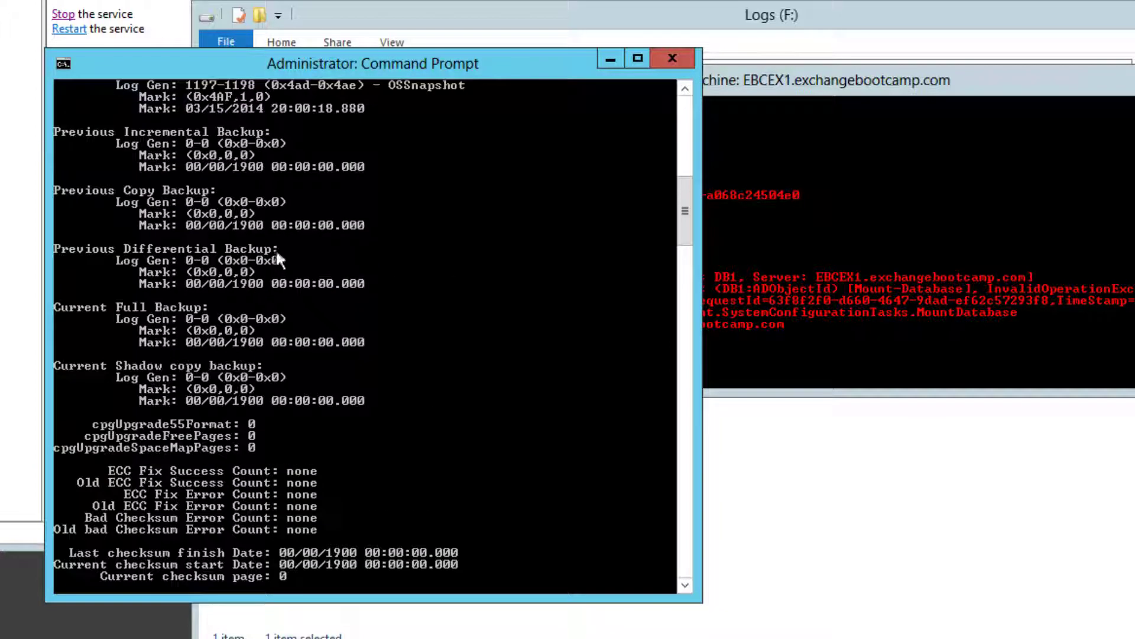
{"action": "scroll", "coordinate": [273, 251], "scroll_direction": "up", "scroll_amount": 7}
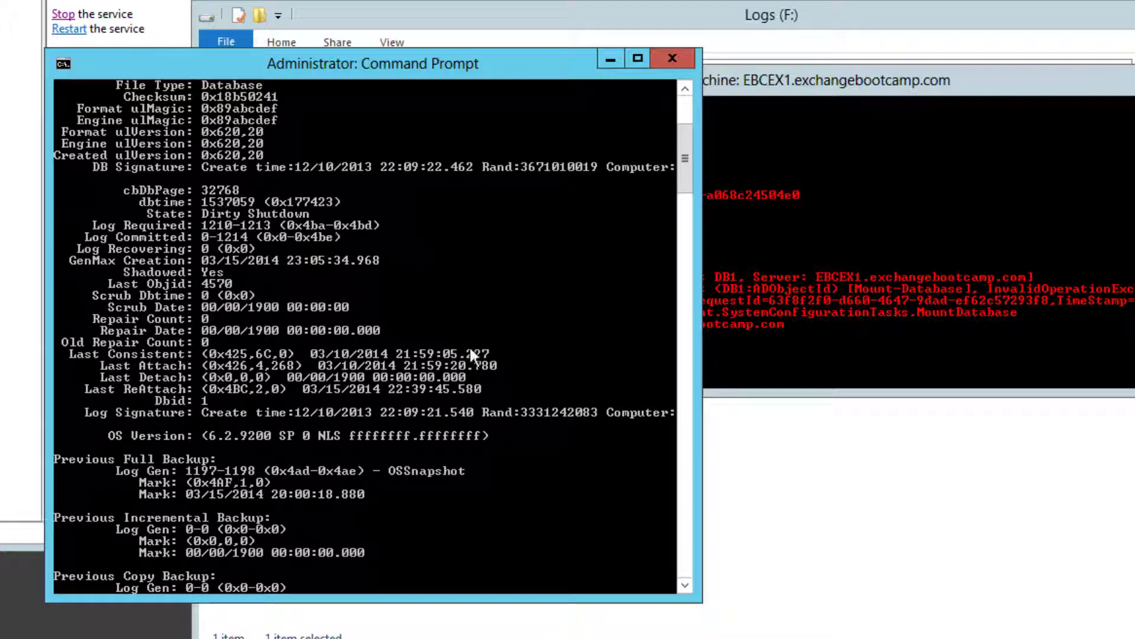
{"action": "scroll", "coordinate": [449, 442], "scroll_direction": "down", "scroll_amount": 18}
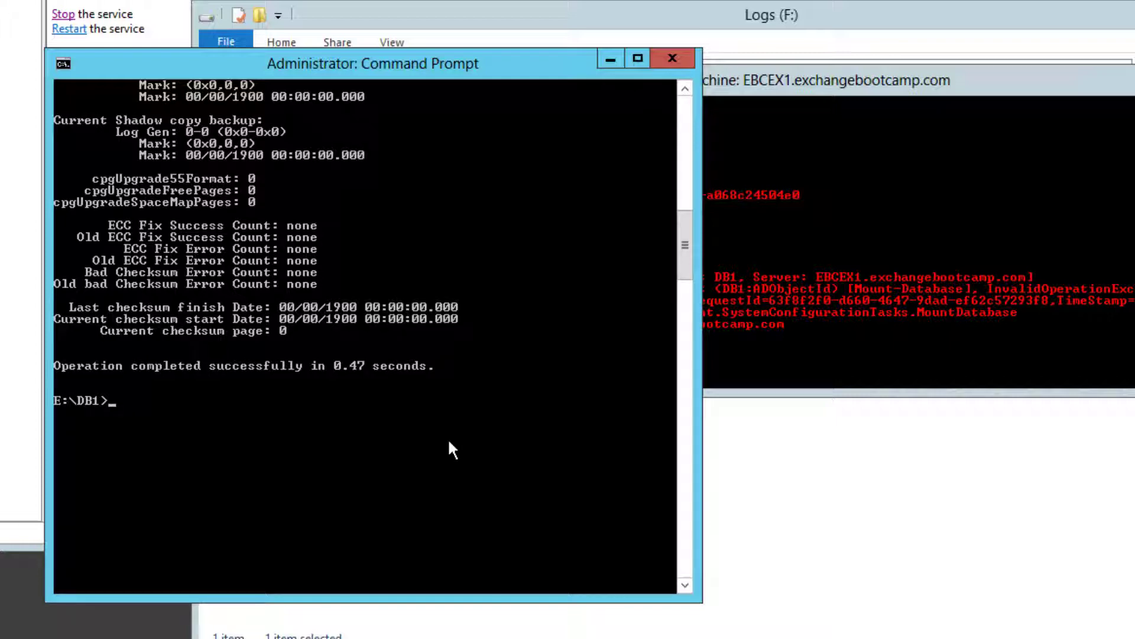
Change to the DB1 folder on the F: drive in the Command Prompt
{"action": "type", "text": "f:"}
{"action": "key", "text": "Return"}
{"action": "type", "text": "cd db1"}
{"action": "key", "text": "Return"}
Try to verify the log files with eseutil /ml, first without a base name and again with E01
{"action": "type", "text": "eseutl"}
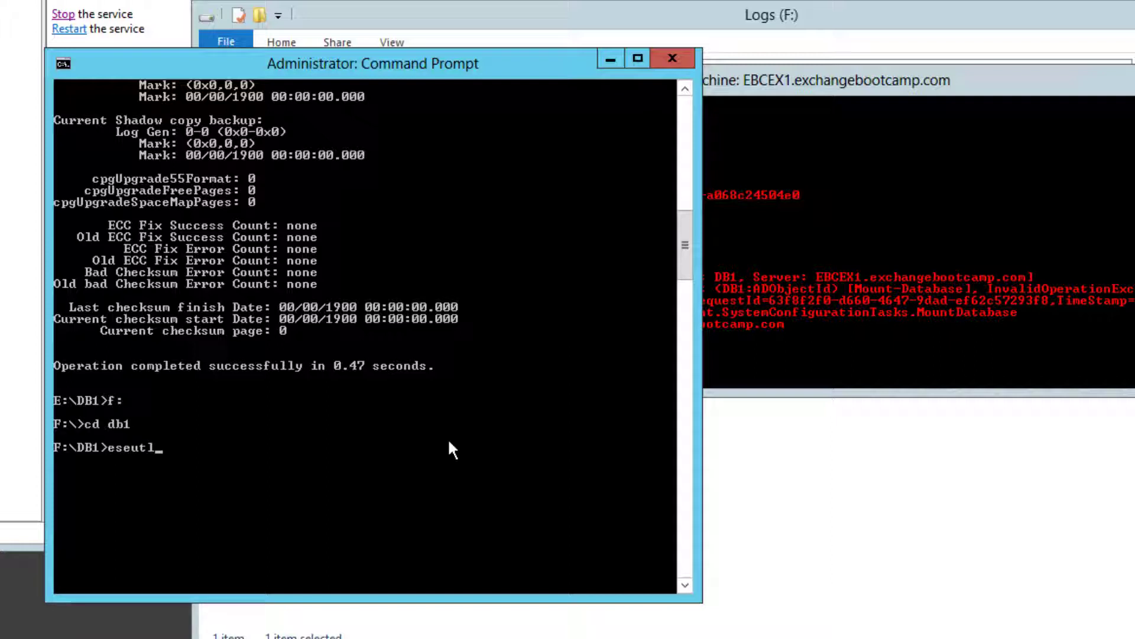
{"action": "key", "text": "BackSpace"}
{"action": "type", "text": "il /ml"}
{"action": "key", "text": "Return"}
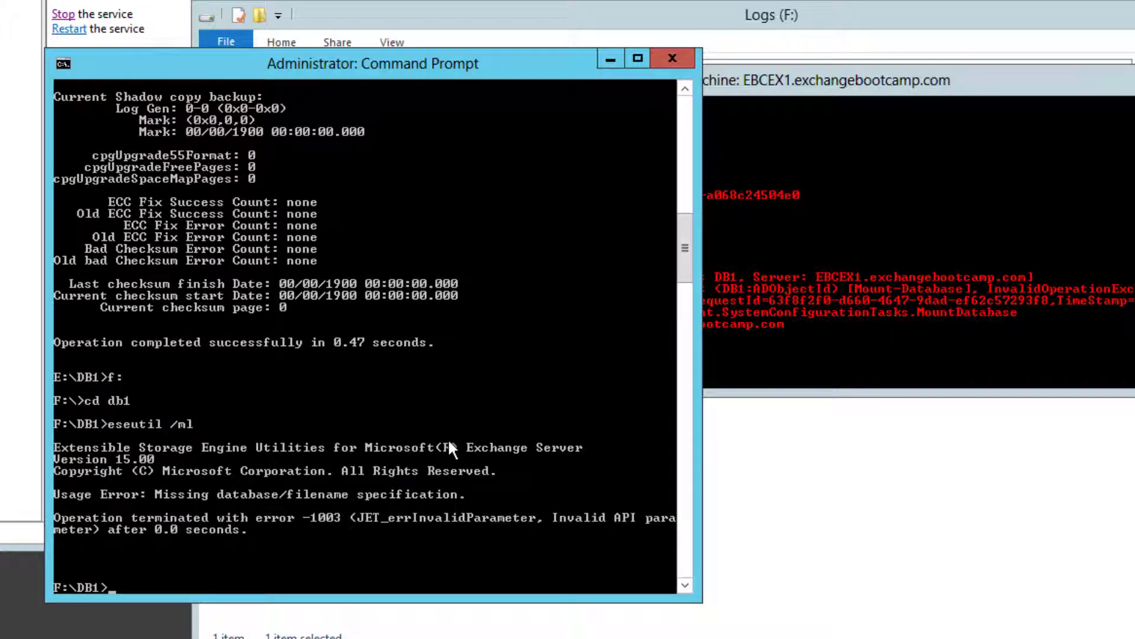
{"action": "key", "text": "Up"}
{"action": "type", "text": "E01"}
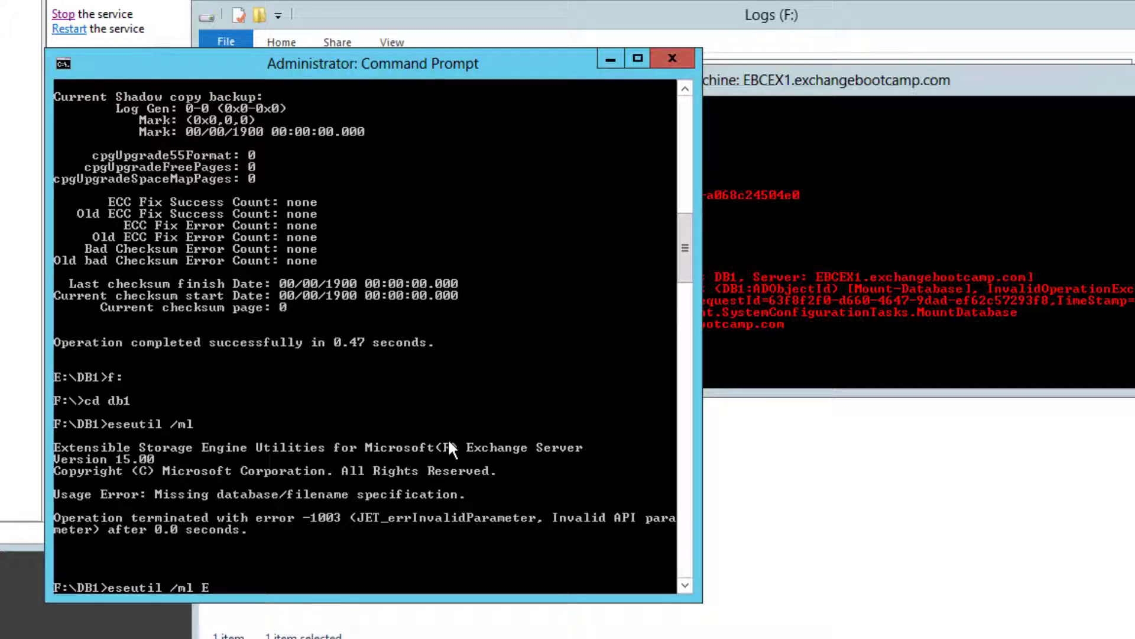
{"action": "key", "text": "Return"}
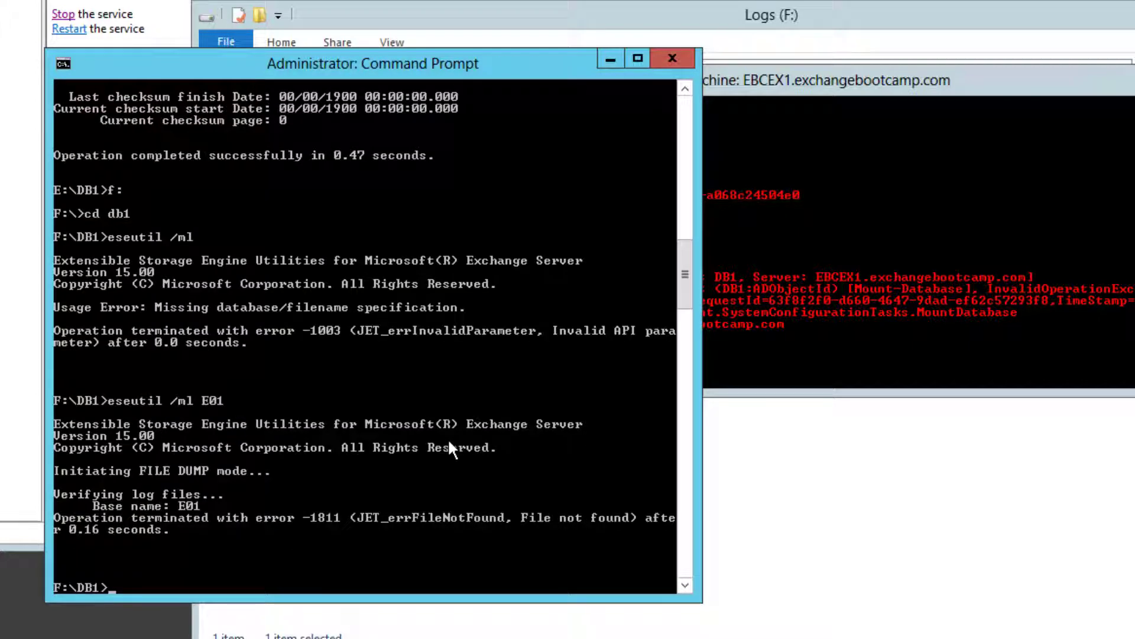
Check the log file prefix in the DB1 folder on F: and verify those logs with eseutil /ml E00
{"action": "left_click", "coordinate": [393, 13]}
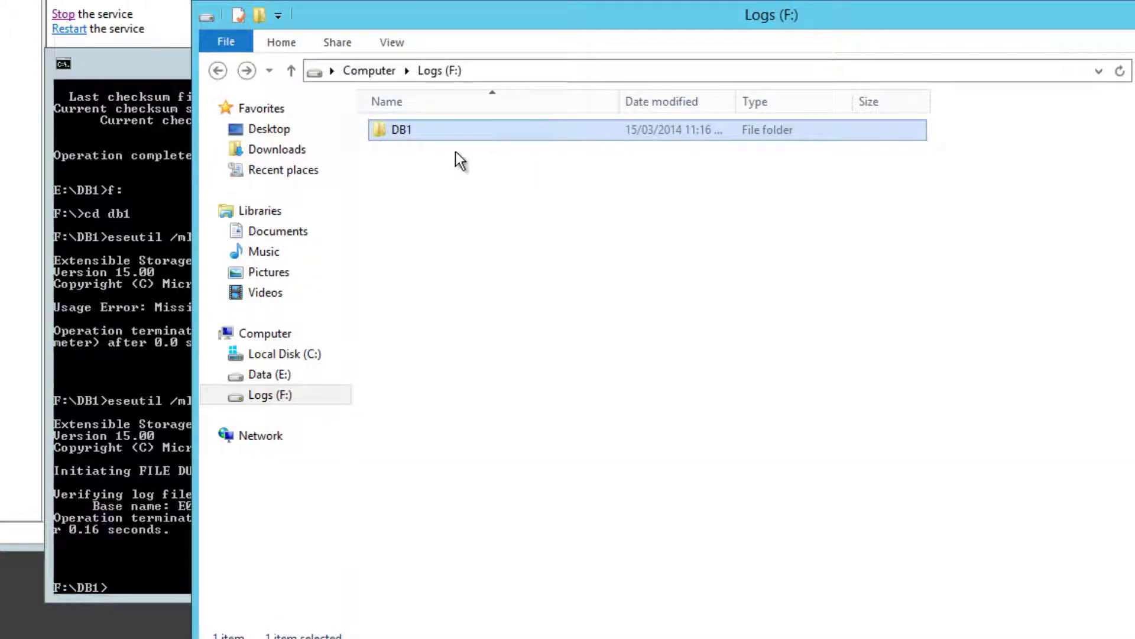
{"action": "double_click", "coordinate": [424, 136]}
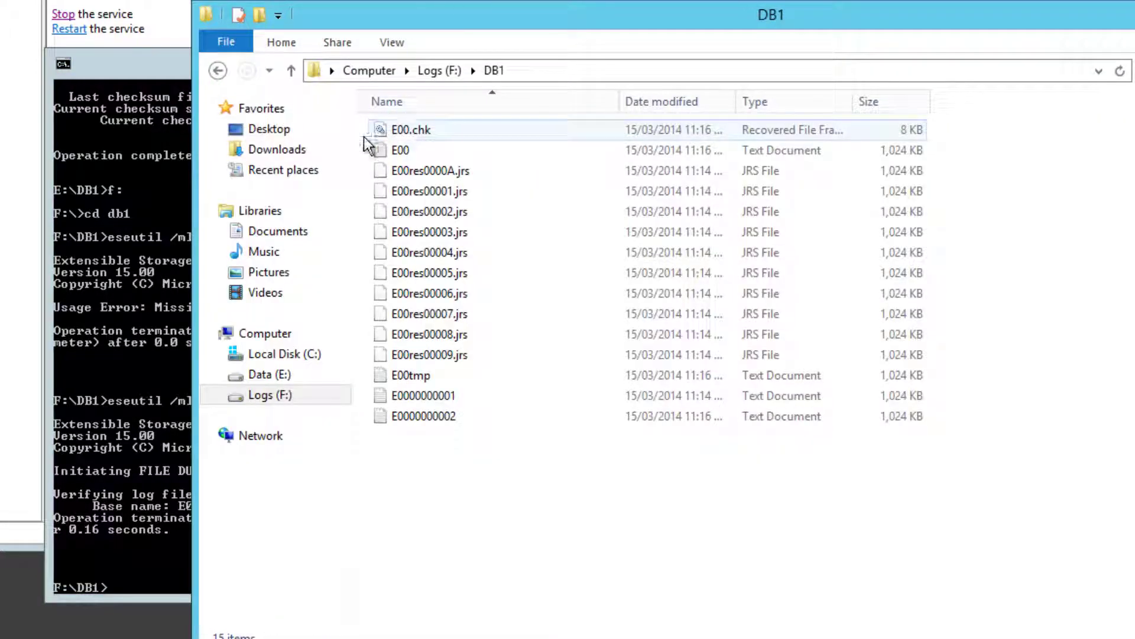
{"action": "left_click", "coordinate": [137, 67]}
{"action": "key", "text": "Up"}
{"action": "key", "text": "BackSpace"}
{"action": "type", "text": "0"}
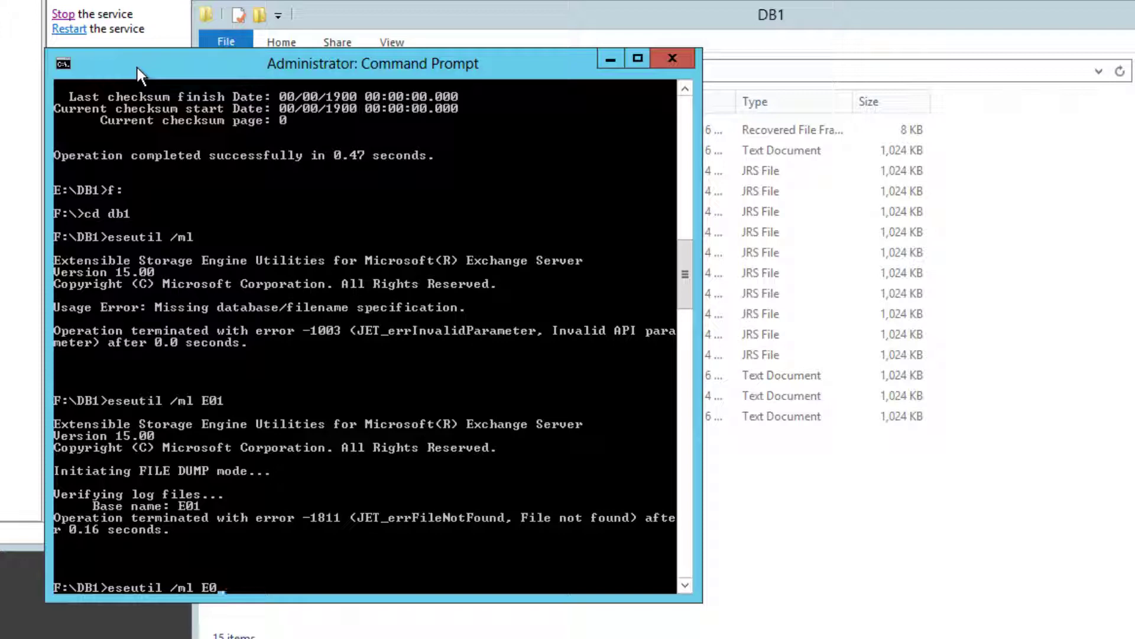
{"action": "key", "text": "Return"}
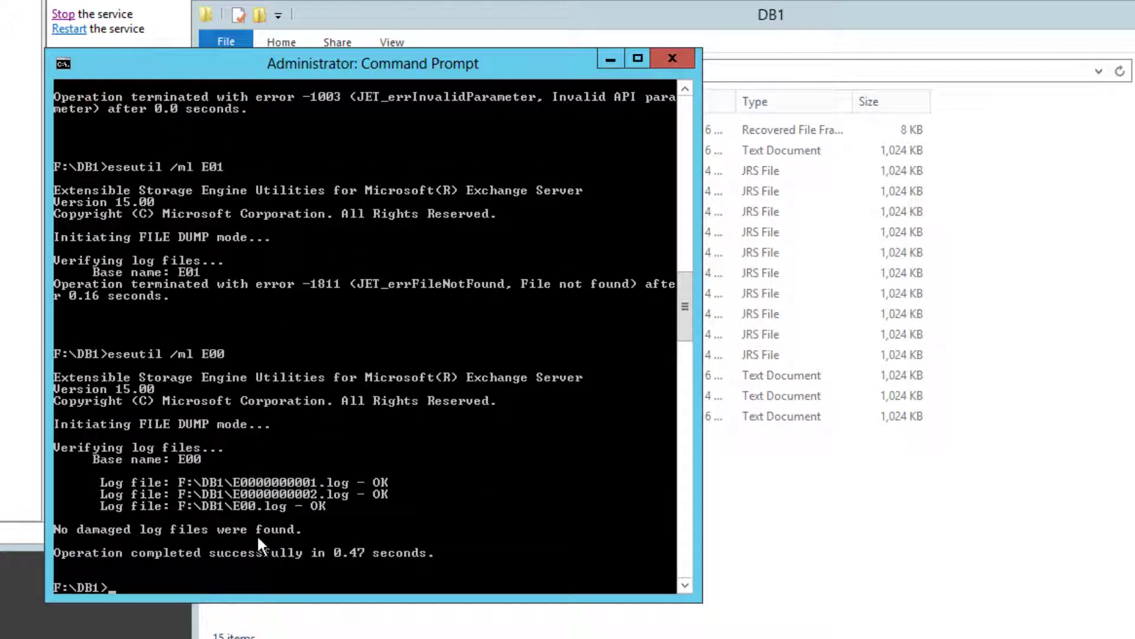
Switch to the E: drive and run soft recovery with eseutil /r E00 /l F:\DB1 /d E:\DB1
{"action": "type", "text": "e:"}
{"action": "key", "text": "Return"}
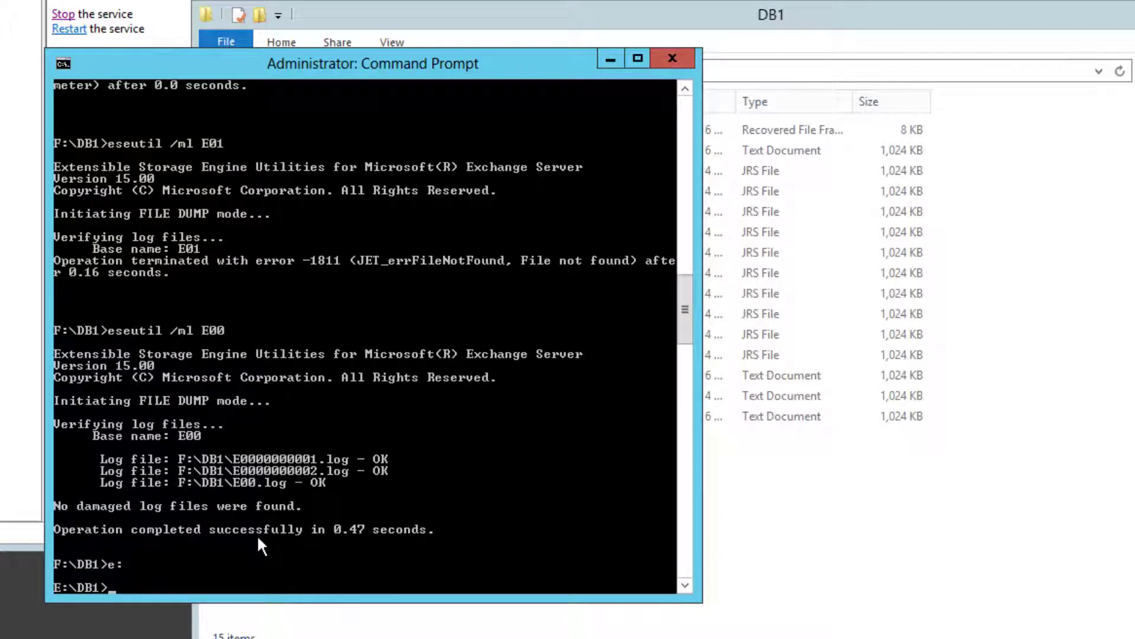
{"action": "type", "text": "eseutil /r E00 /l"}
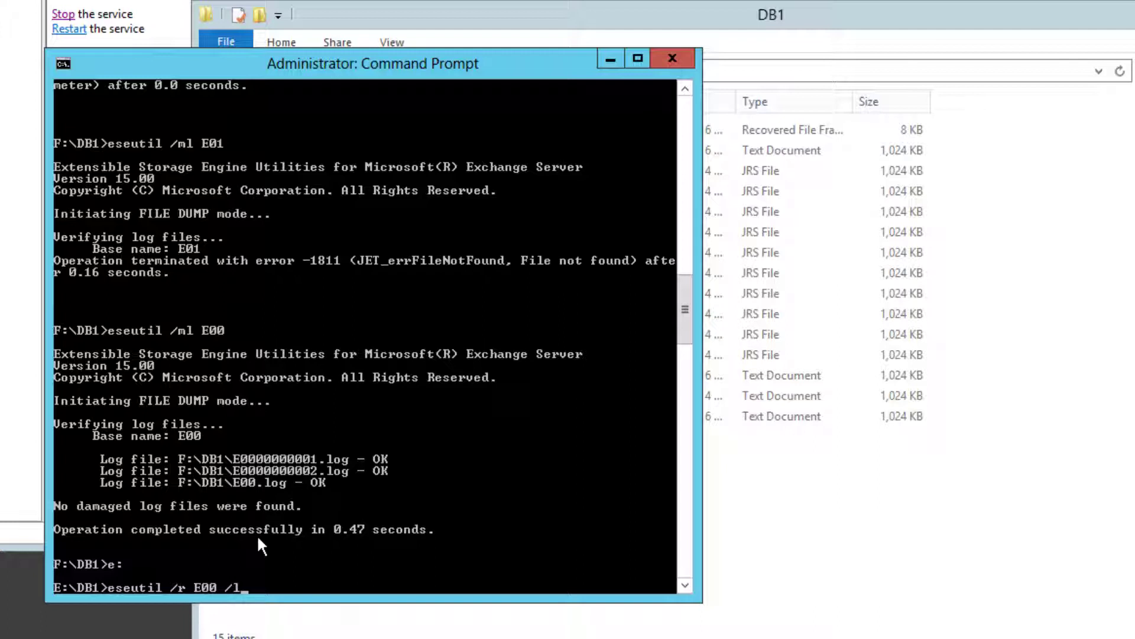
{"action": "type", "text": " F:\\DB1"}
{"action": "type", "text": " /d"}
{"action": "type", "text": " D:\\"}
{"action": "key", "text": "BackSpace"}
{"action": "key", "text": "BackSpace"}
{"action": "key", "text": "BackSpace"}
{"action": "type", "text": "e"}
{"action": "key", "text": "BackSpace"}
{"action": "type", "text": "E:"}
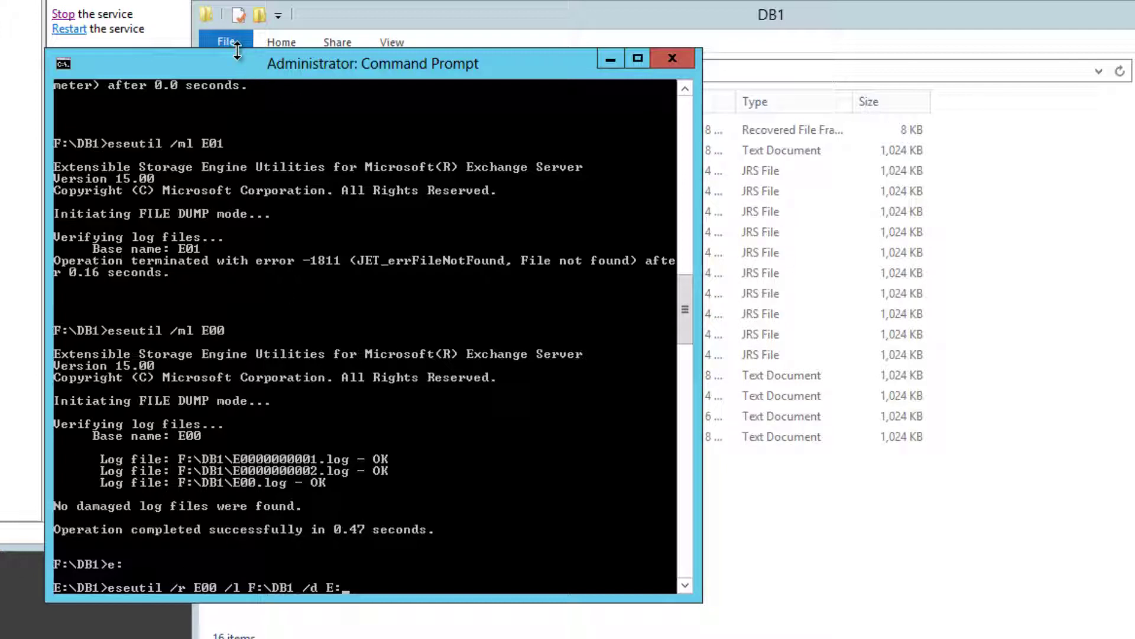
{"action": "type", "text": "\\DB1"}
{"action": "key", "text": "Return"}
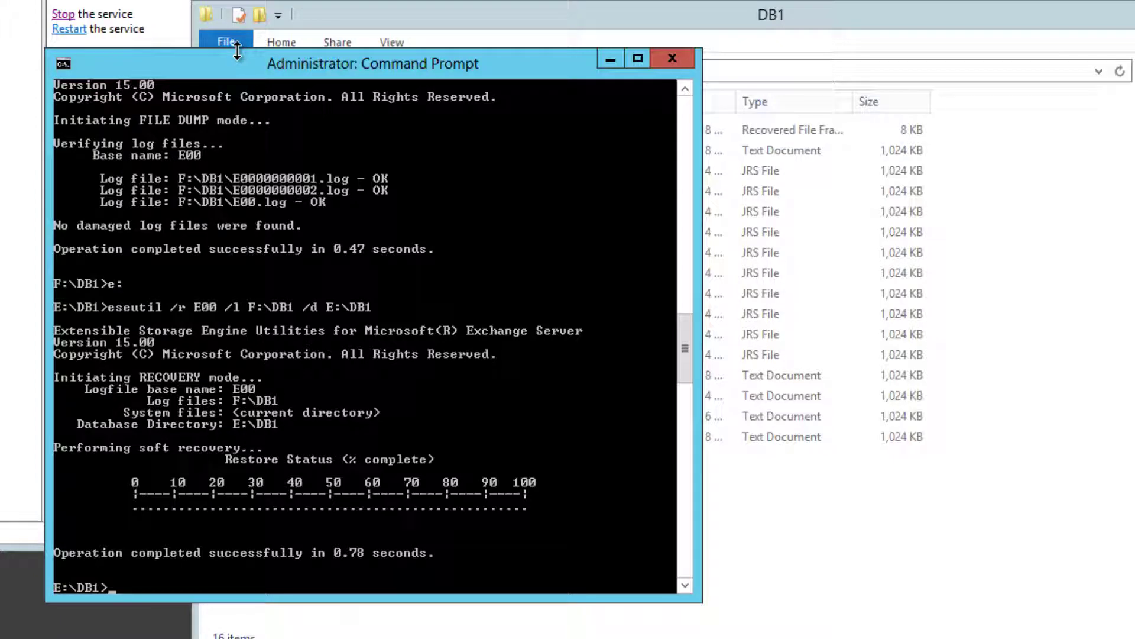
Try to mount DB1 from the Exchange Management Shell with Mount-Database DB1
{"action": "key", "text": "alt+Tab"}
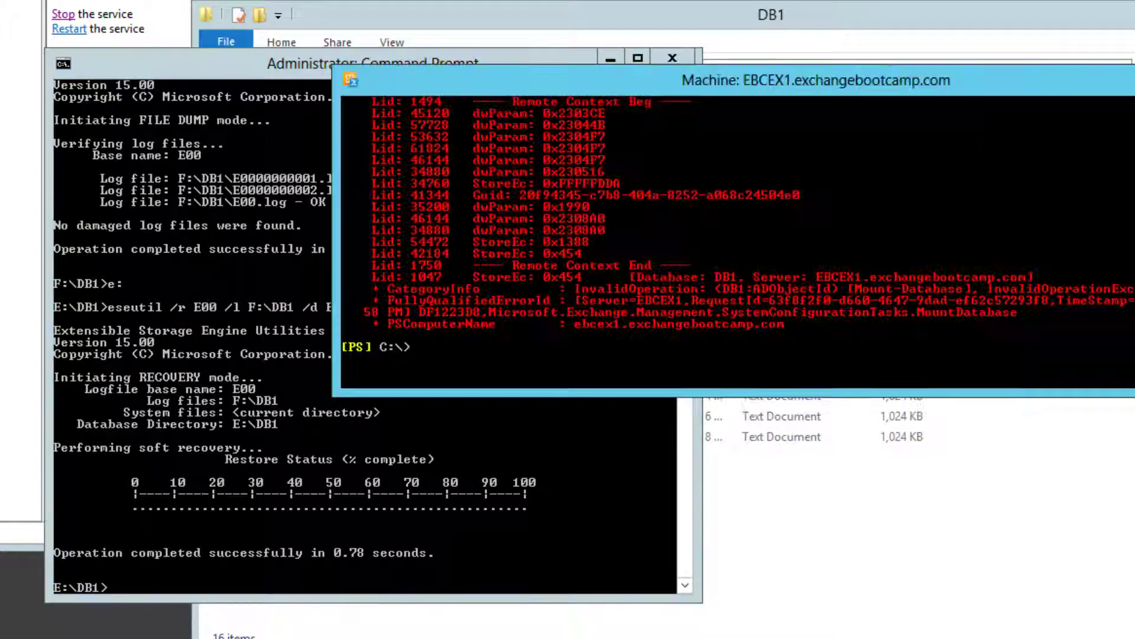
{"action": "type", "text": "Mount-Database DB1"}
{"action": "key", "text": "Return"}
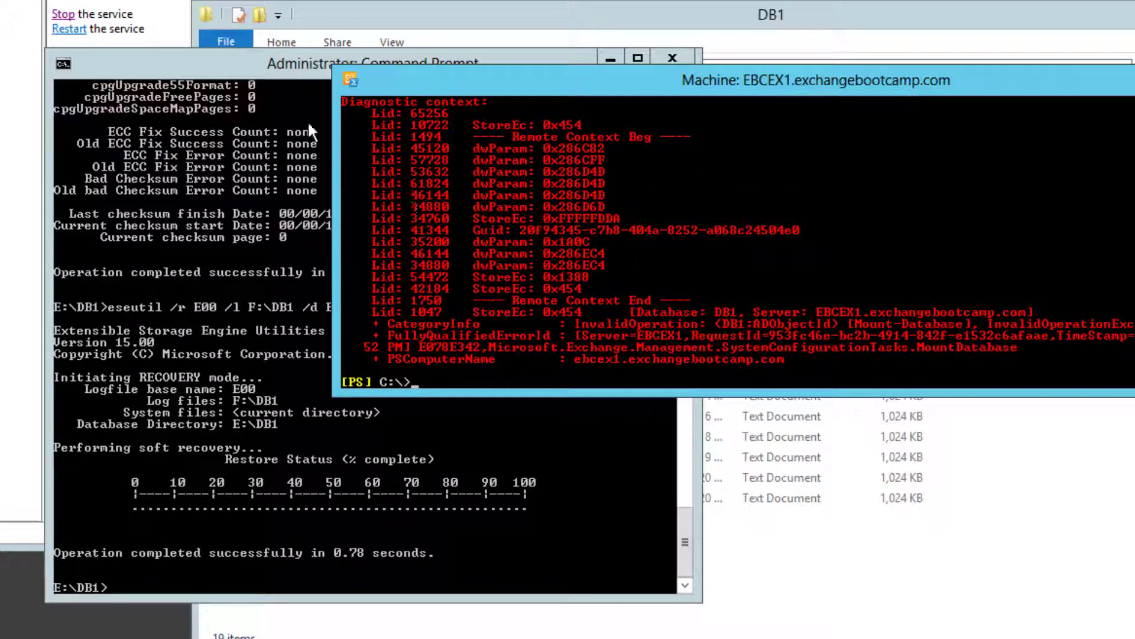
Repair the database in the Command Prompt with eseutil /p DB1.edb, accepting the data loss warning
{"action": "left_click", "coordinate": [236, 75]}
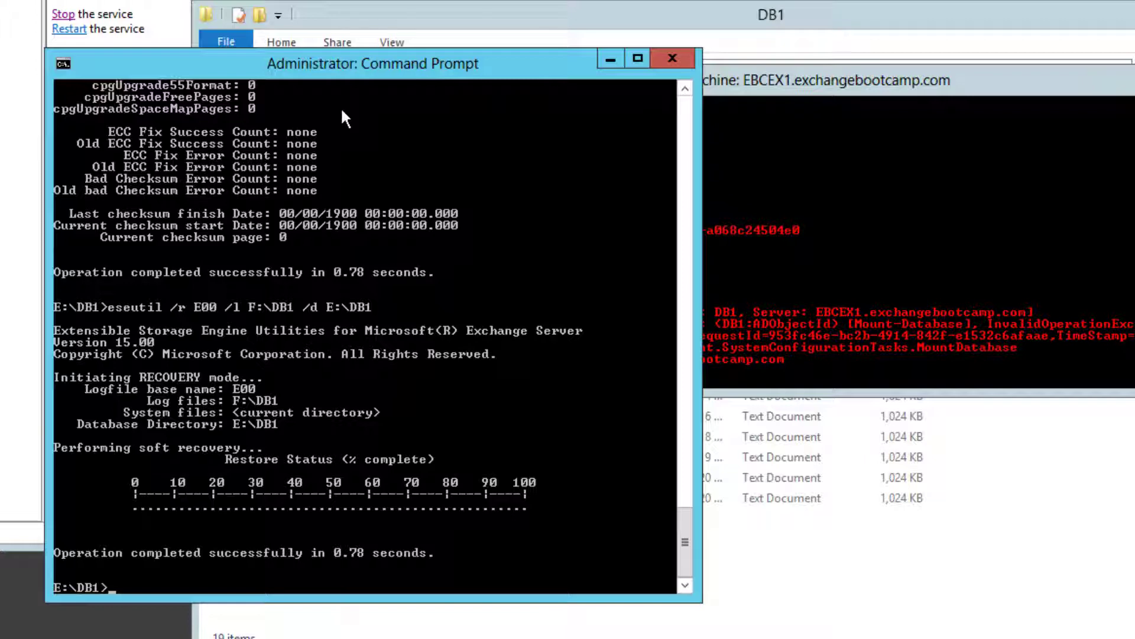
{"action": "type", "text": "eseutil "}
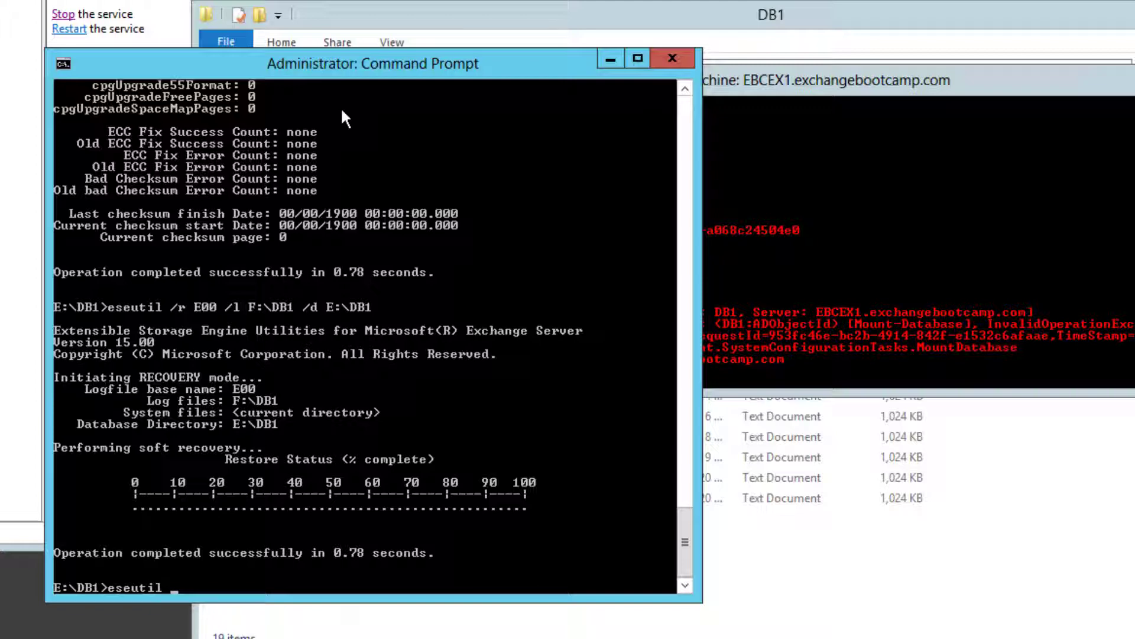
{"action": "type", "text": "/p DB1.edb"}
{"action": "key", "text": "Return"}
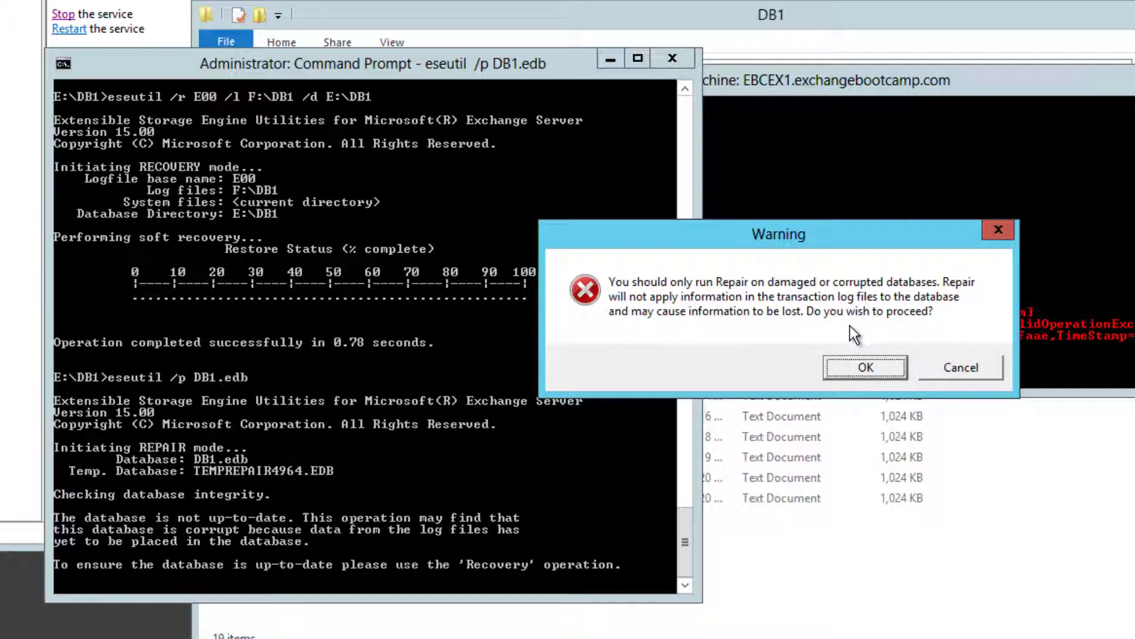
{"action": "left_click", "coordinate": [867, 368]}
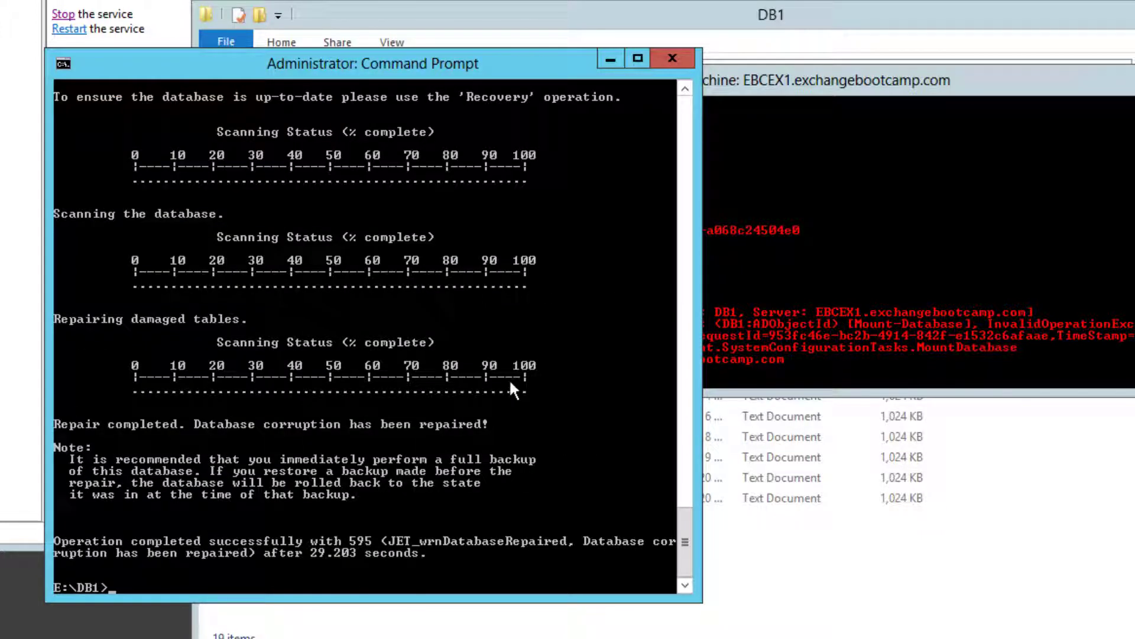
Return to the Exchange Management Shell and rerun Mount-Database DB1 on the repaired database
{"action": "left_click", "coordinate": [813, 83]}
{"action": "key", "text": "Up"}
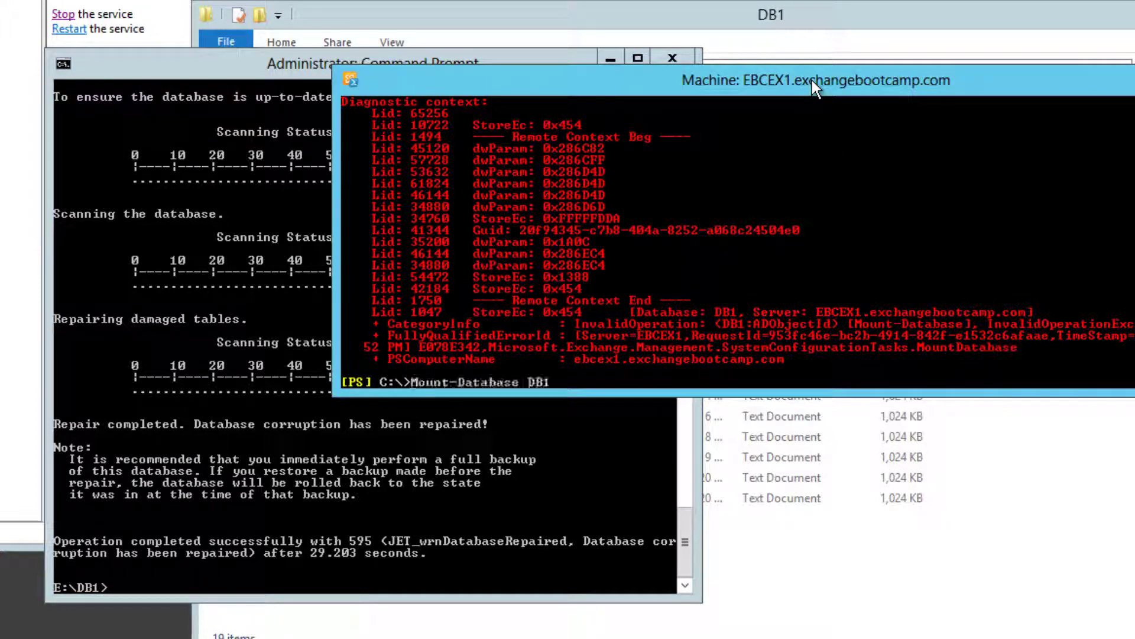
{"action": "key", "text": "Return"}
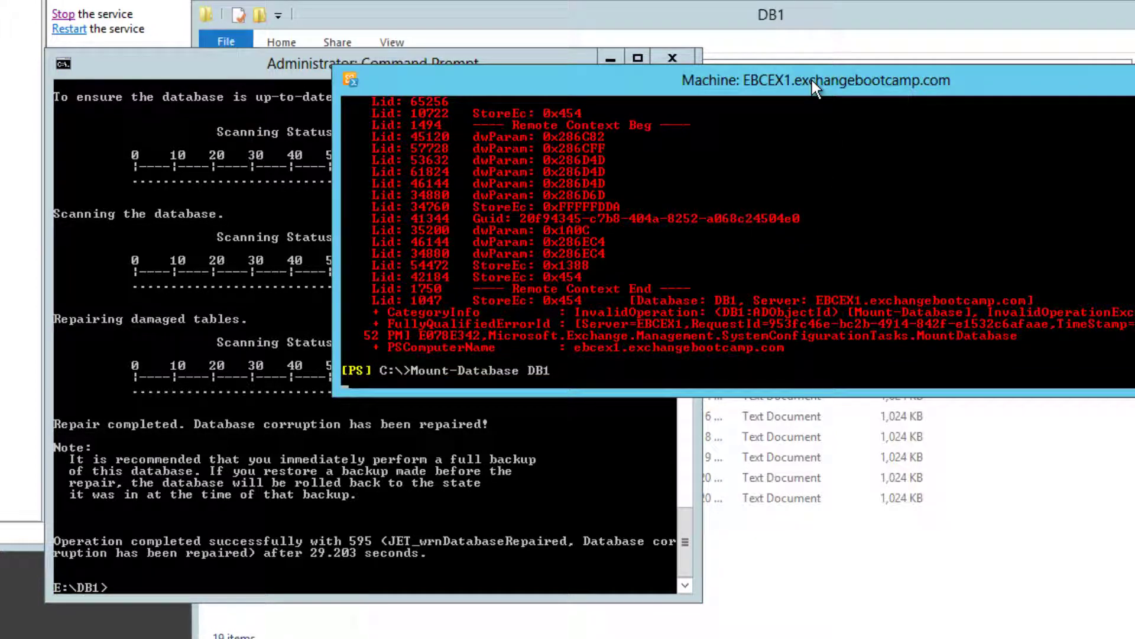